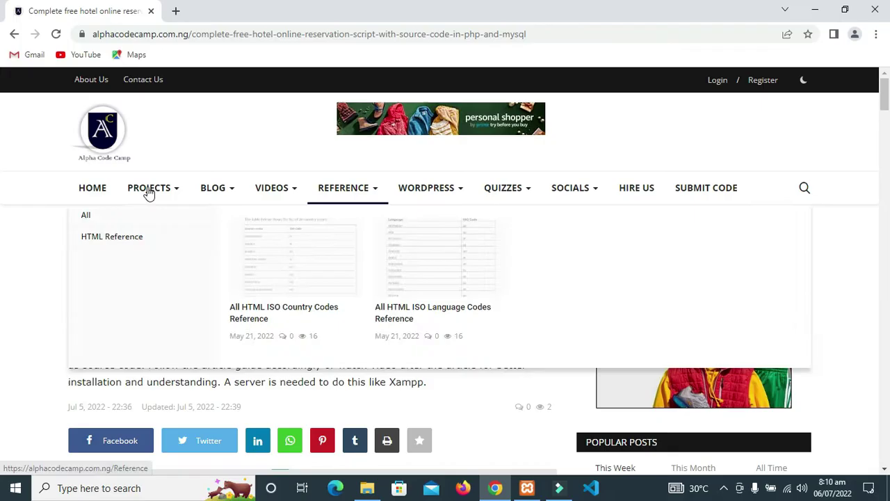
Review the hotel reservation script article, including its features, installation instructions, file structure and screenshots, as far as the download link
{"action": "left_click_drag", "start_coordinate": [70, 285], "coordinate": [482, 314]}
{"action": "left_click", "coordinate": [459, 313]}
{"action": "scroll", "coordinate": [431, 313], "scroll_direction": "down", "scroll_amount": 1}
{"action": "scroll", "coordinate": [431, 313], "scroll_direction": "down", "scroll_amount": 10}
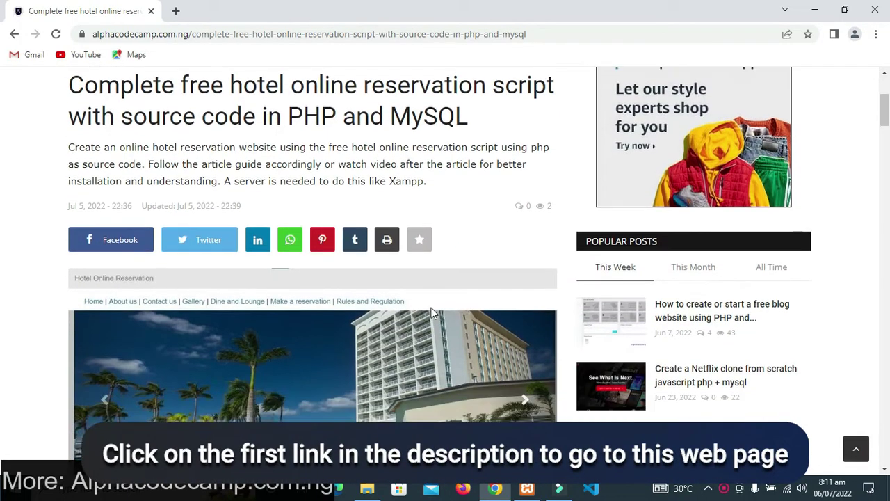
{"action": "scroll", "coordinate": [431, 313], "scroll_direction": "down", "scroll_amount": 12}
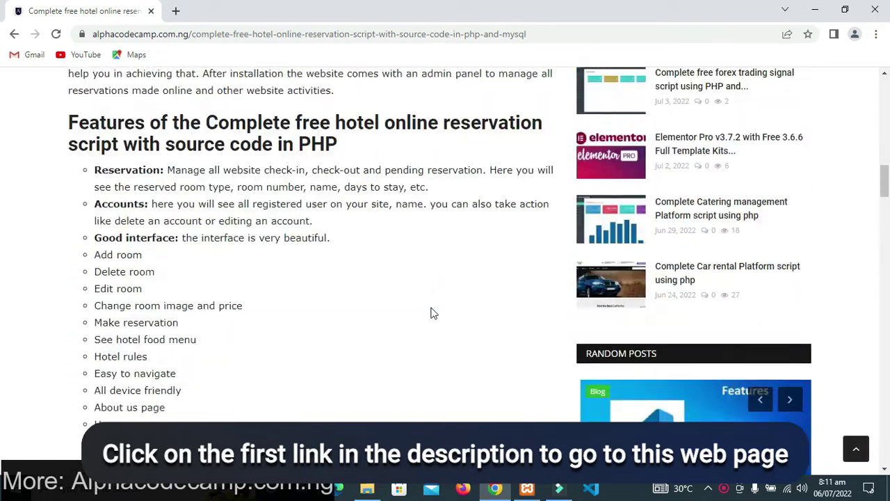
{"action": "scroll", "coordinate": [432, 313], "scroll_direction": "down", "scroll_amount": 15}
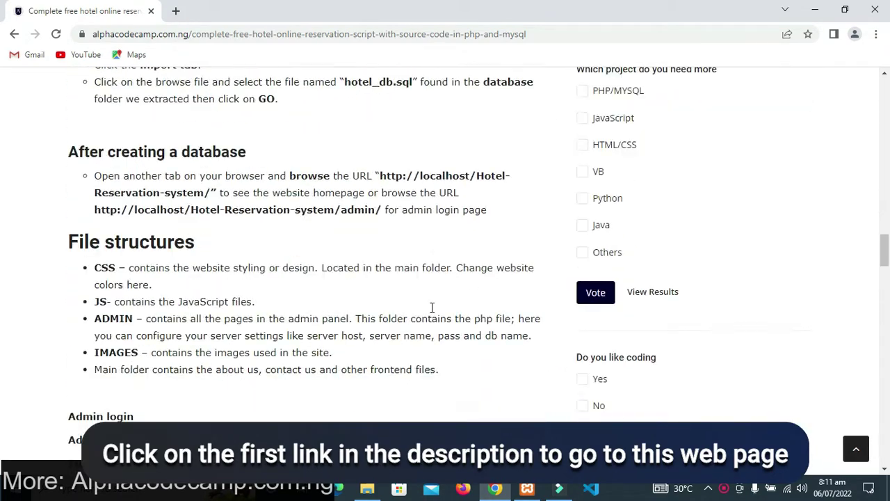
{"action": "scroll", "coordinate": [431, 313], "scroll_direction": "down", "scroll_amount": 6}
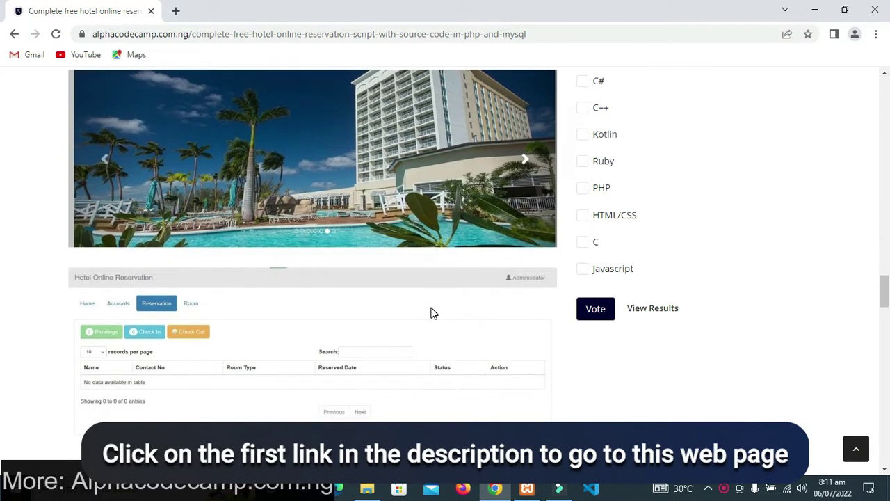
{"action": "scroll", "coordinate": [432, 313], "scroll_direction": "down", "scroll_amount": 3}
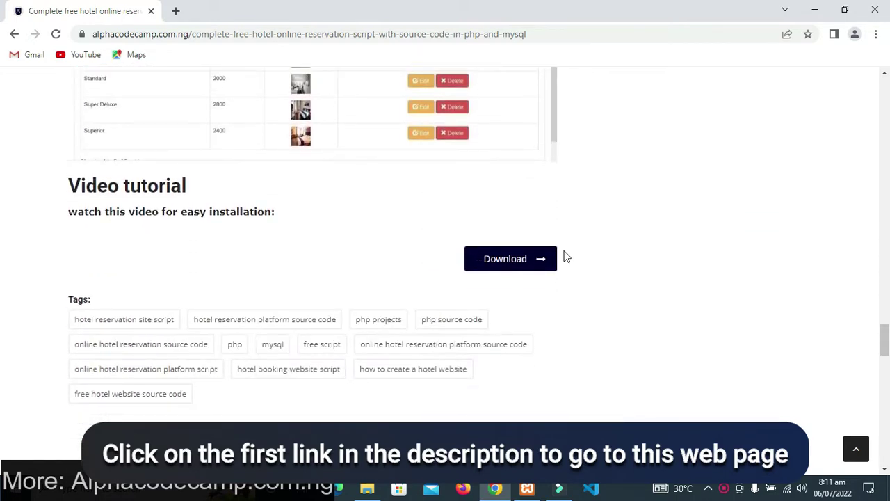
Download Hotel-Reservation-system.zip from the article's MediaFire page and dismiss the advertising pop-up window
{"action": "left_click", "coordinate": [507, 261]}
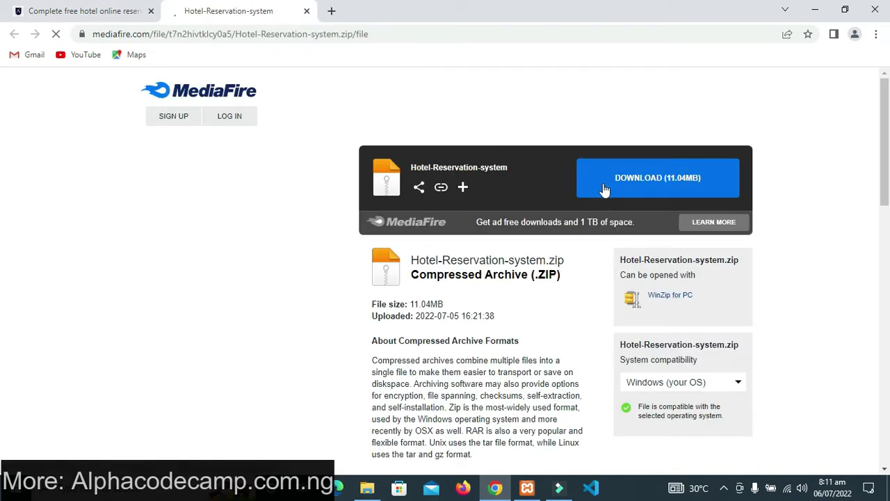
{"action": "left_click", "coordinate": [671, 179]}
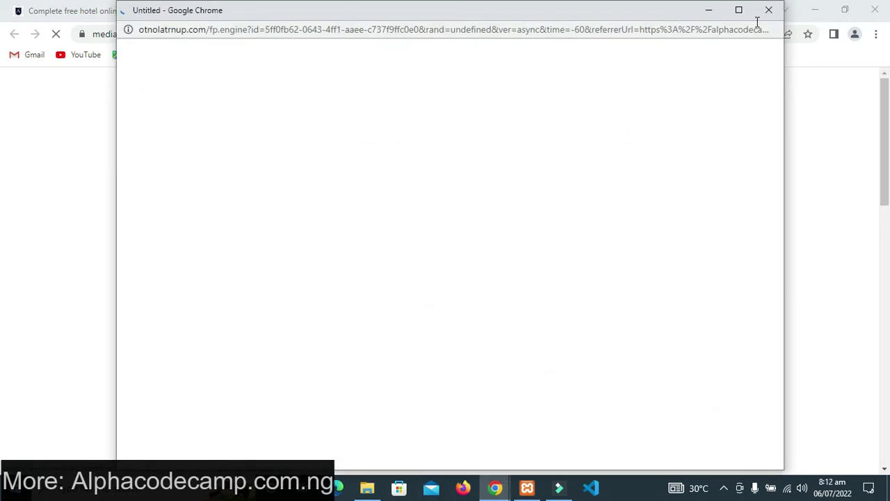
{"action": "left_click", "coordinate": [770, 12]}
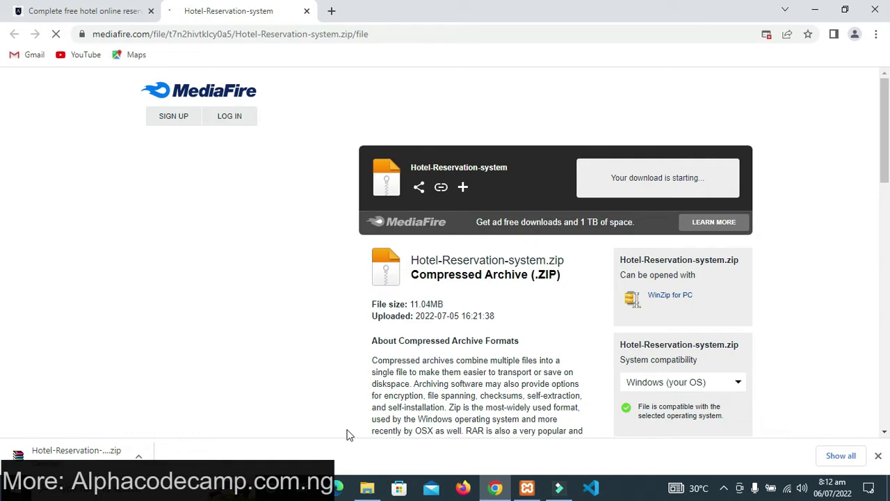
In File Explorer, extract Hotel-Reservation-system.zip in Downloads into its own Hotel-Reservation-system folder
{"action": "left_click", "coordinate": [365, 489]}
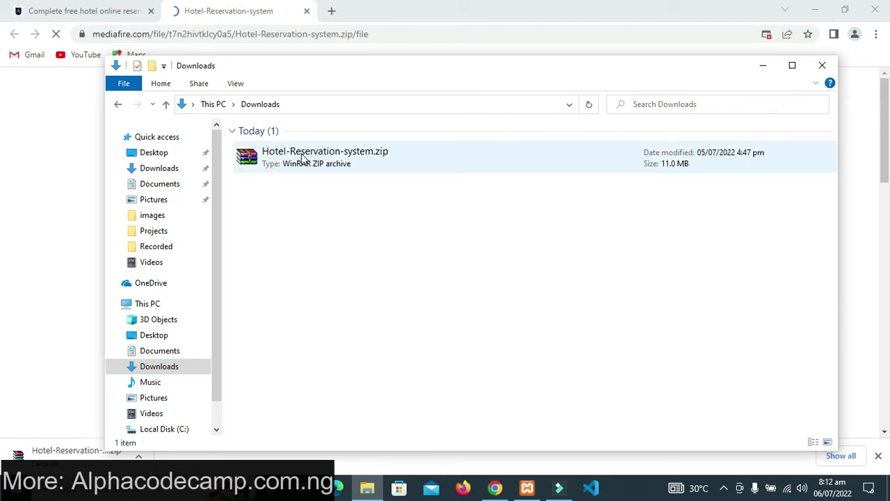
{"action": "right_click", "coordinate": [302, 158]}
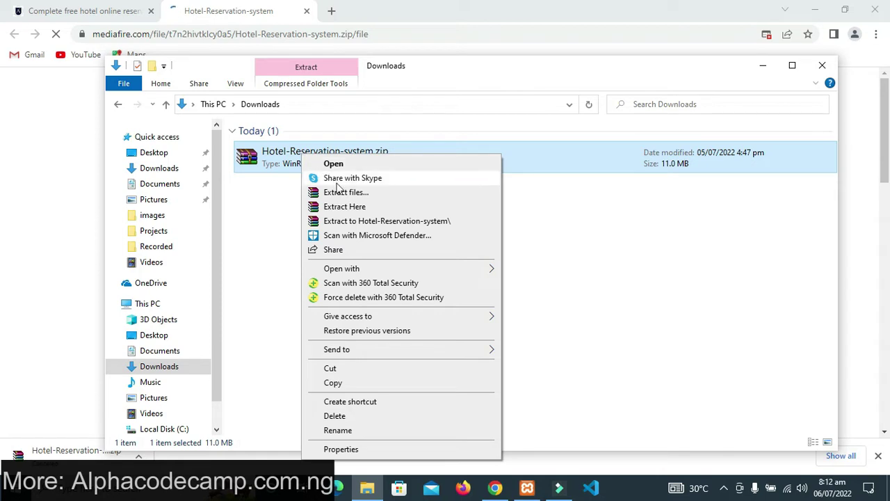
{"action": "left_click", "coordinate": [371, 221]}
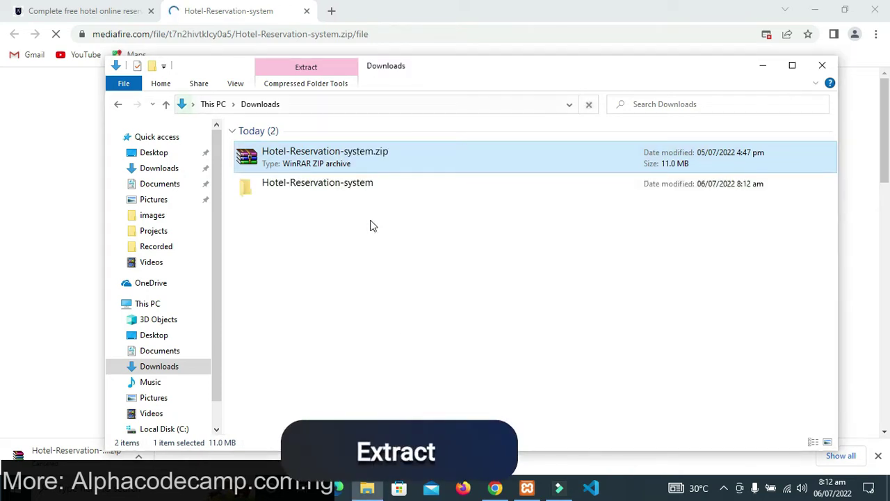
Check the contents of the extracted project and copy the inner Hotel-Reservation-system folder
{"action": "double_click", "coordinate": [338, 195]}
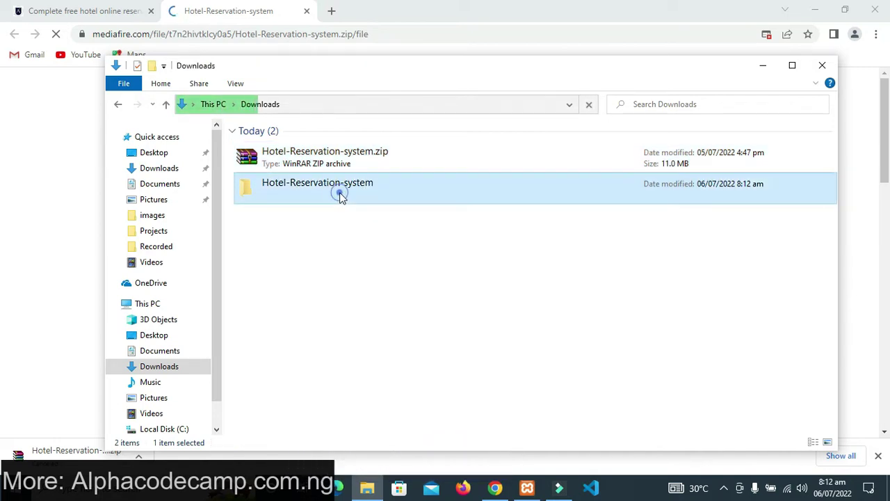
{"action": "double_click", "coordinate": [350, 147]}
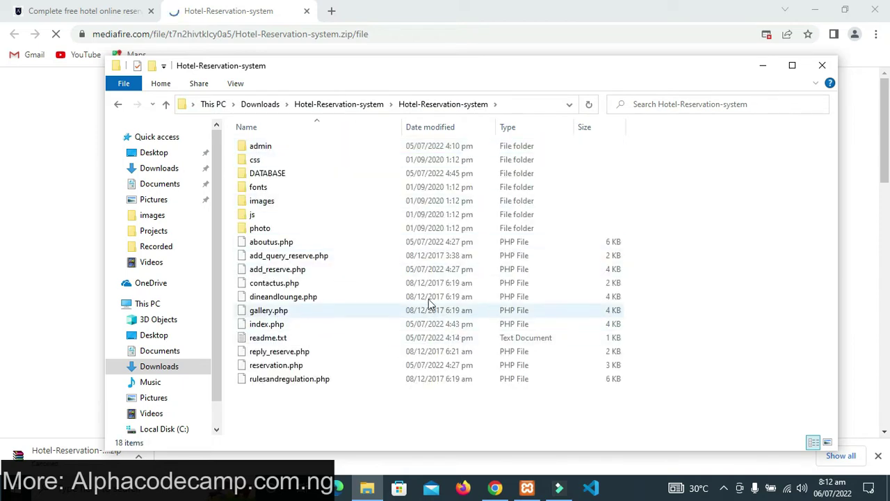
{"action": "left_click", "coordinate": [367, 106]}
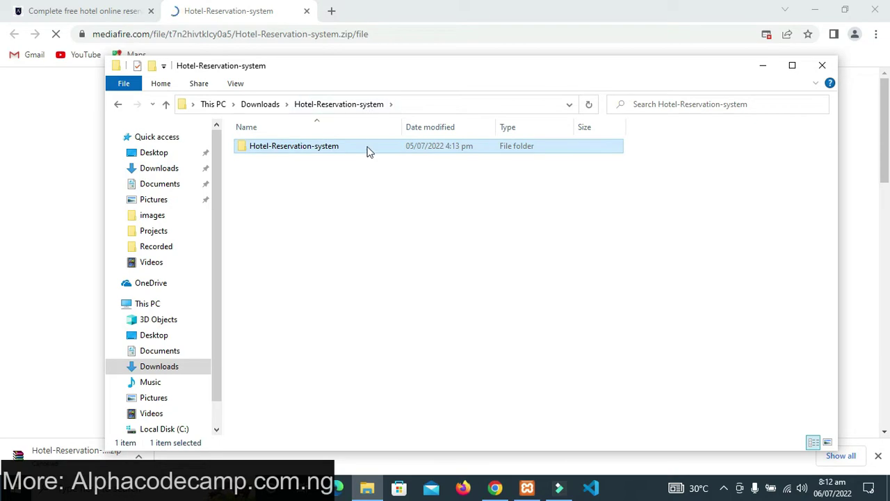
{"action": "right_click", "coordinate": [367, 147]}
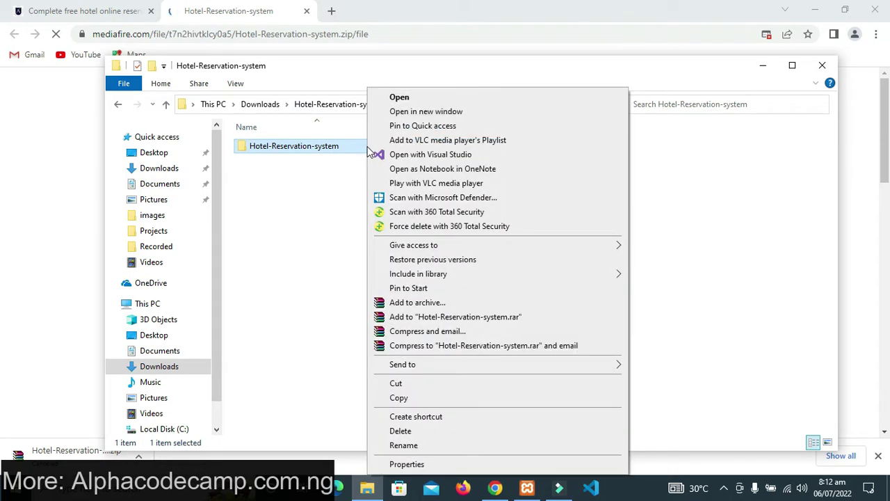
{"action": "left_click", "coordinate": [398, 400]}
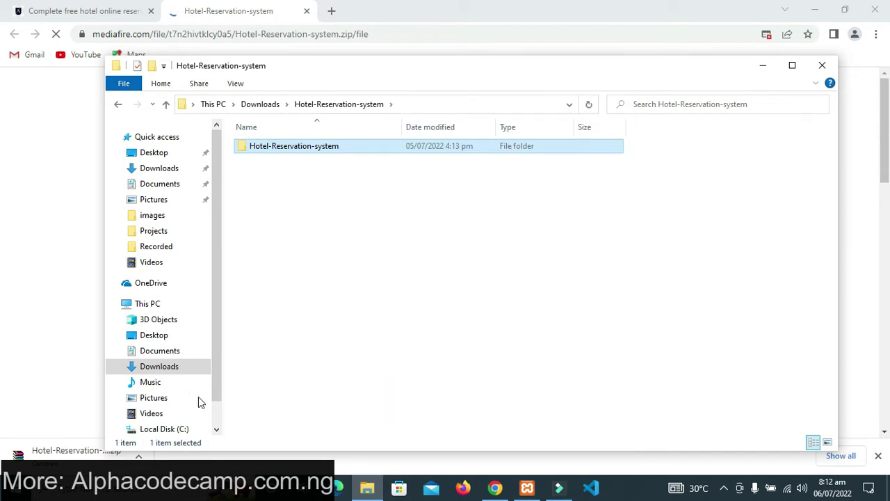
Paste the Hotel-Reservation-system folder into C:\xampp\htdocs and check the copied files
{"action": "left_click", "coordinate": [164, 429]}
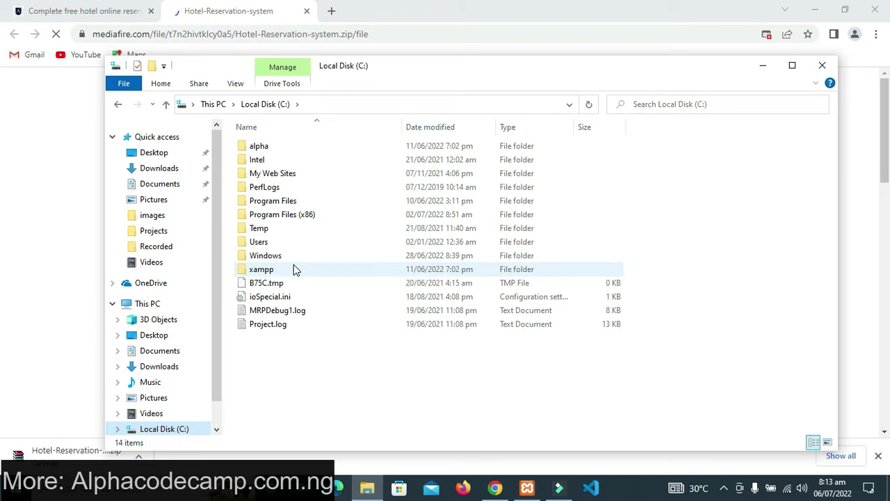
{"action": "double_click", "coordinate": [293, 268]}
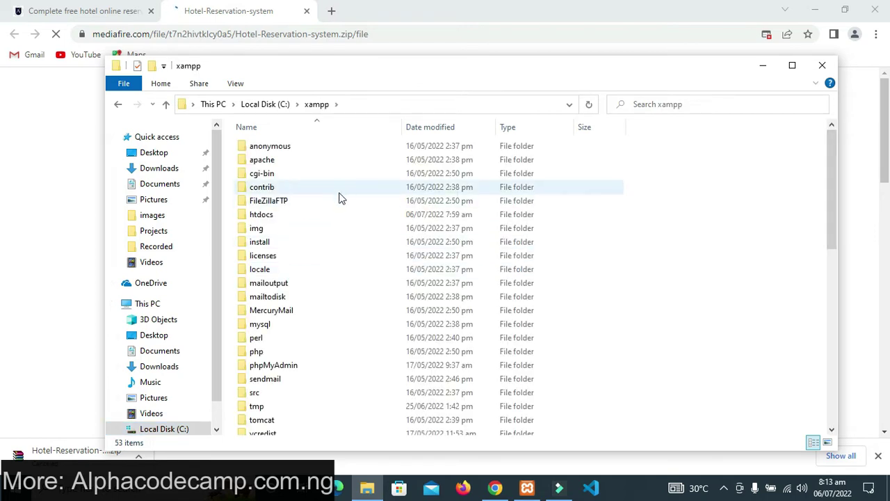
{"action": "double_click", "coordinate": [295, 215]}
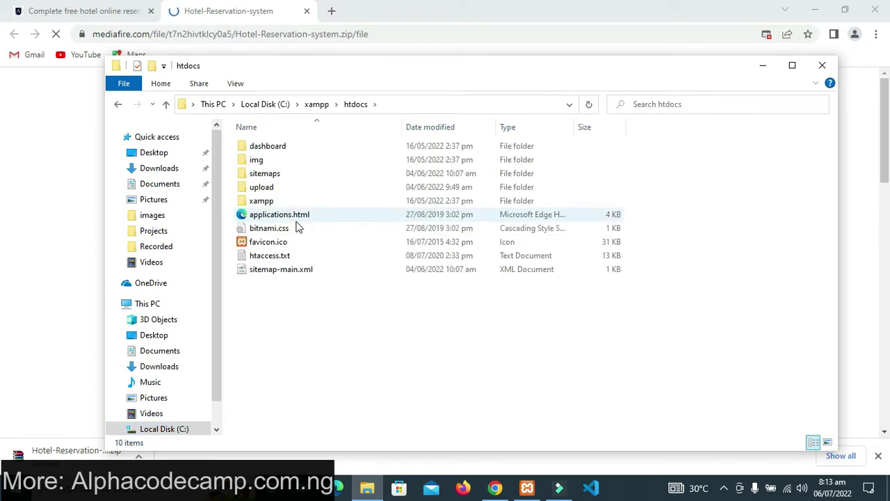
{"action": "right_click", "coordinate": [313, 304]}
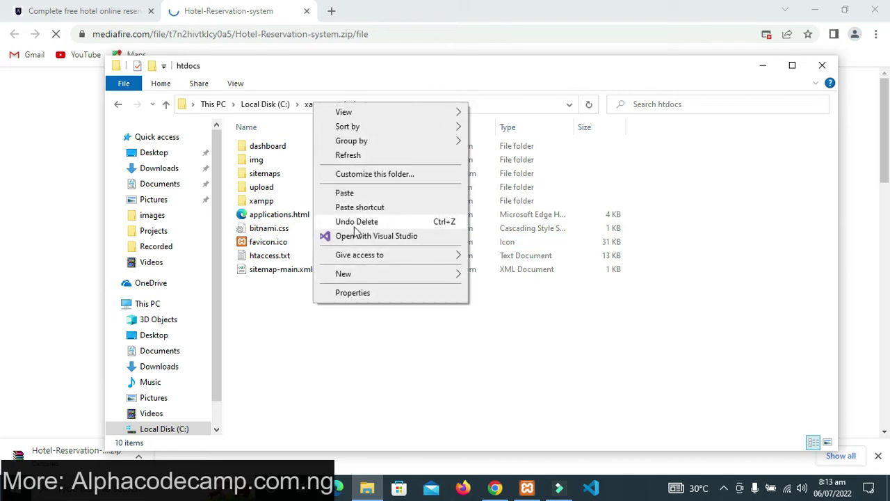
{"action": "left_click", "coordinate": [354, 198]}
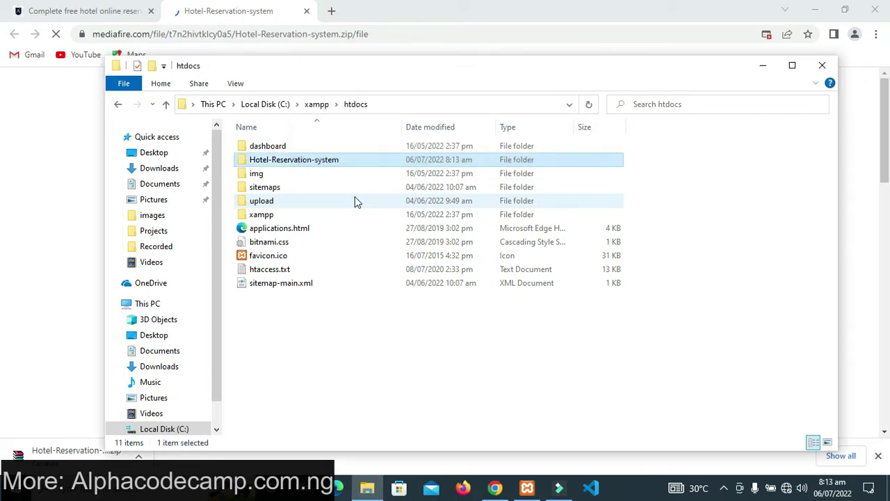
{"action": "double_click", "coordinate": [341, 161]}
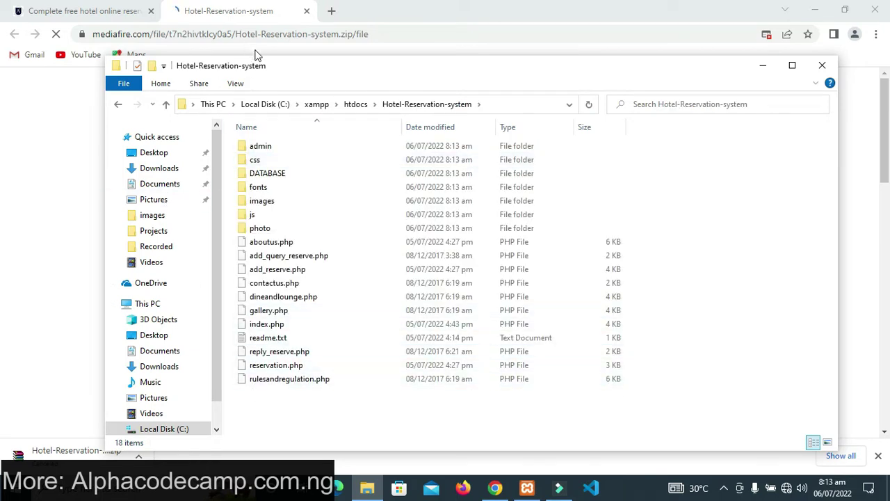
{"action": "left_click", "coordinate": [355, 104]}
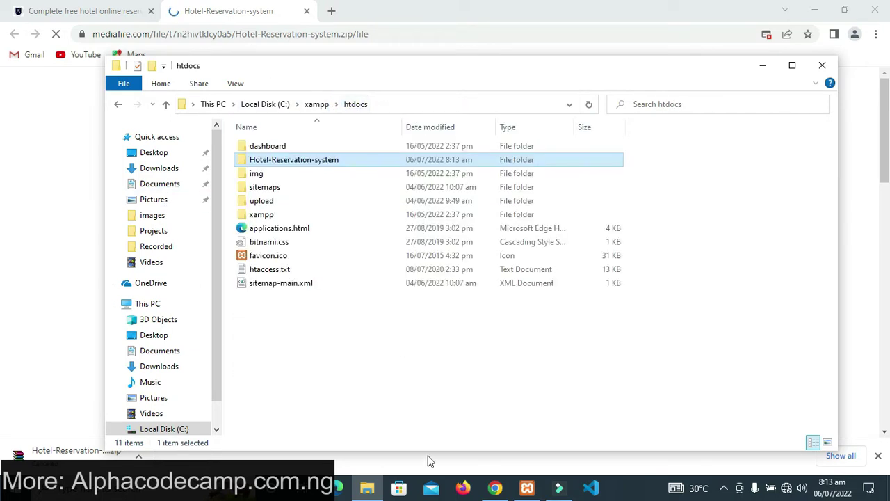
Start the Apache and MySQL modules in the XAMPP Control Panel, then return to the Chrome browser
{"action": "left_click", "coordinate": [526, 489]}
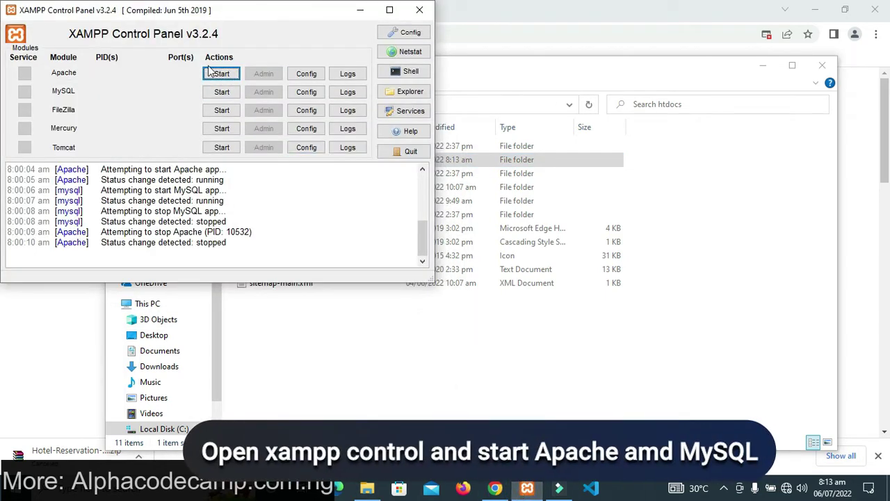
{"action": "left_click", "coordinate": [219, 74]}
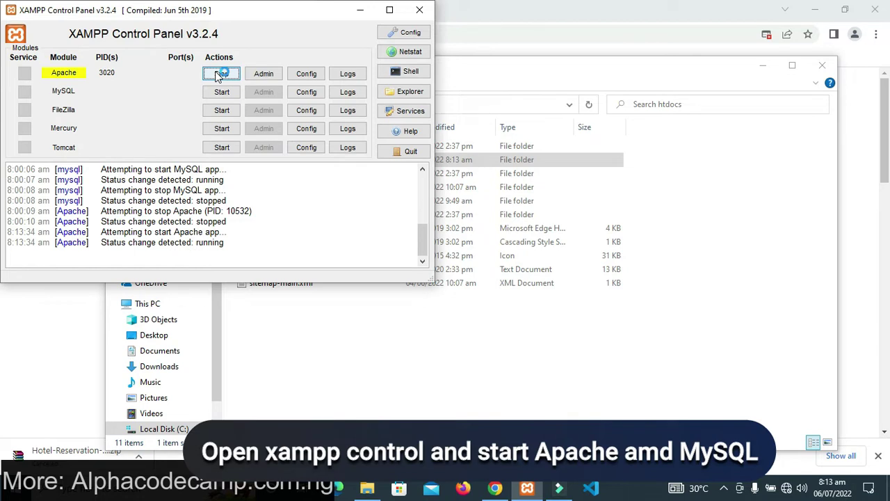
{"action": "left_click", "coordinate": [222, 93]}
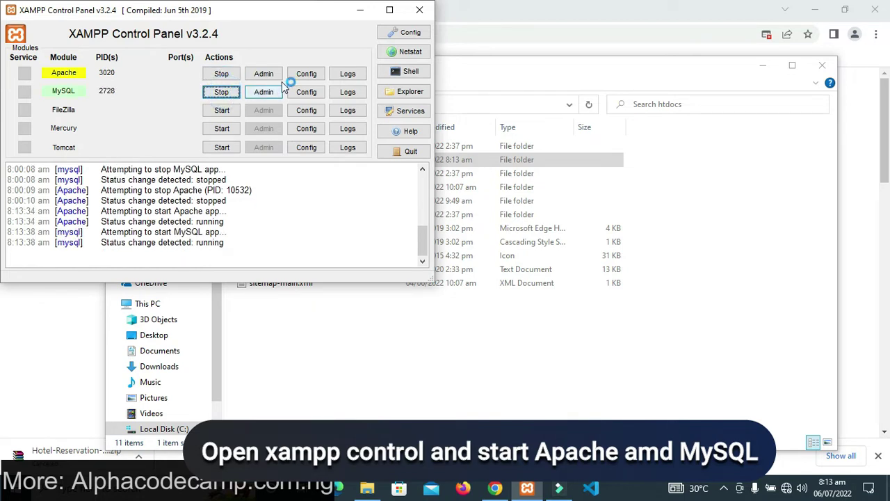
{"action": "left_click", "coordinate": [361, 10]}
{"action": "left_click", "coordinate": [368, 11]}
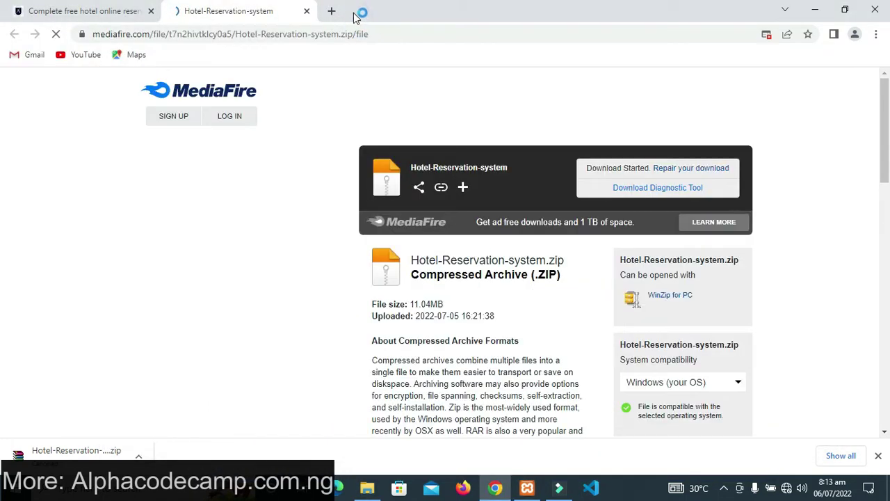
{"action": "left_click", "coordinate": [306, 11]}
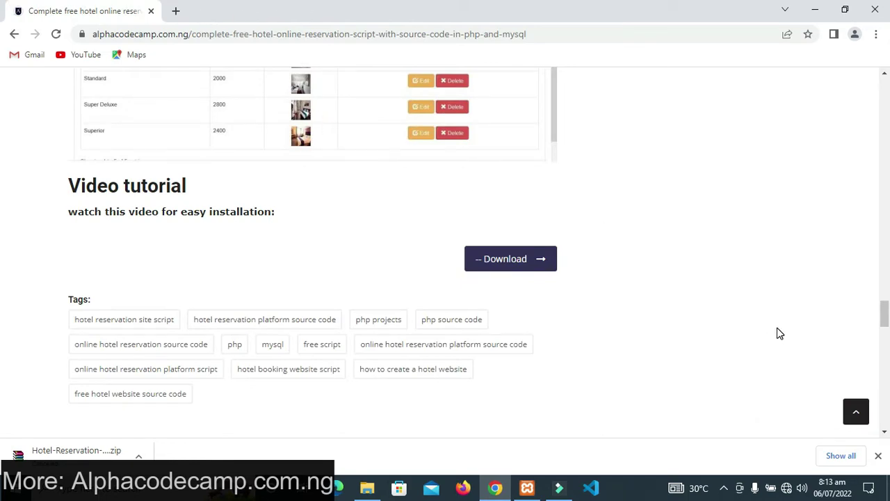
{"action": "left_click_drag", "start_coordinate": [884, 314], "coordinate": [885, 231]}
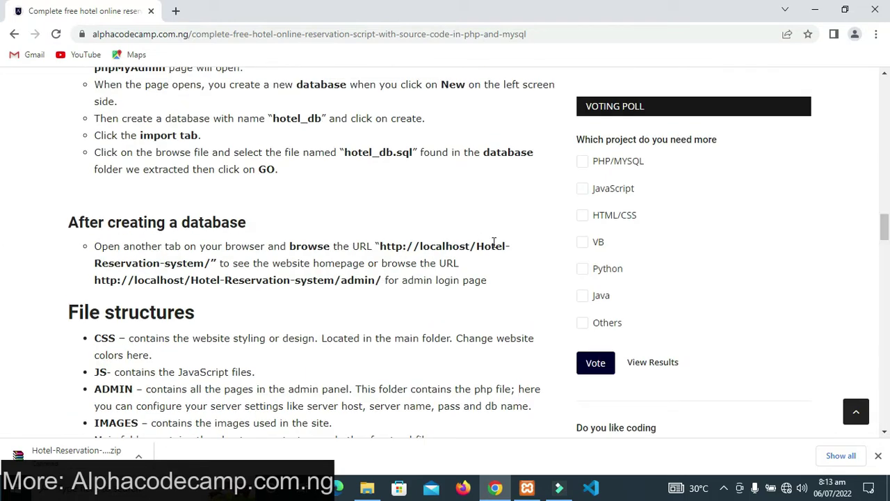
{"action": "scroll", "coordinate": [407, 237], "scroll_direction": "up", "scroll_amount": 3}
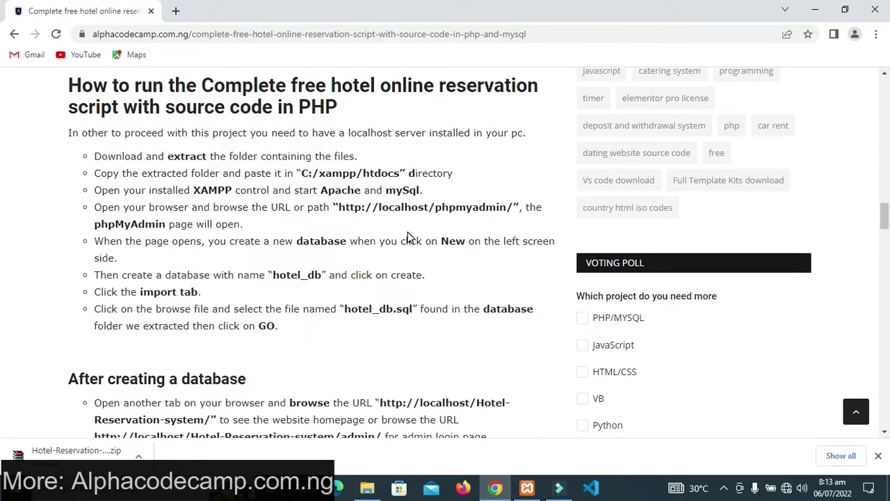
{"action": "left_click_drag", "start_coordinate": [340, 207], "coordinate": [520, 207]}
{"action": "key", "text": "ctrl+c"}
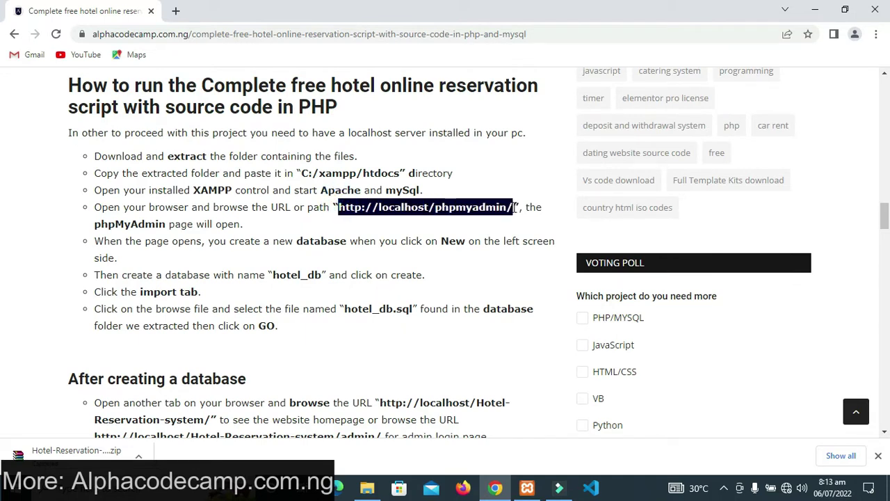
{"action": "left_click", "coordinate": [178, 11]}
{"action": "key", "text": "ctrl+v"}
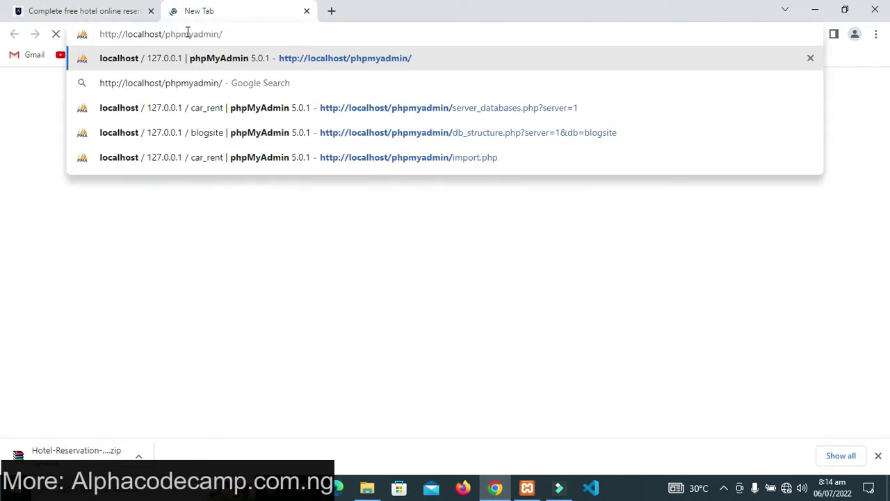
{"action": "key", "text": "Return"}
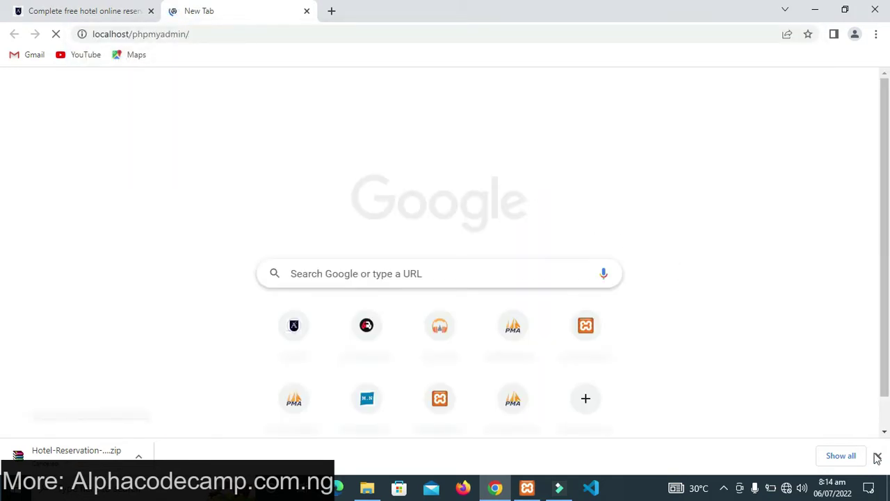
{"action": "left_click", "coordinate": [877, 456]}
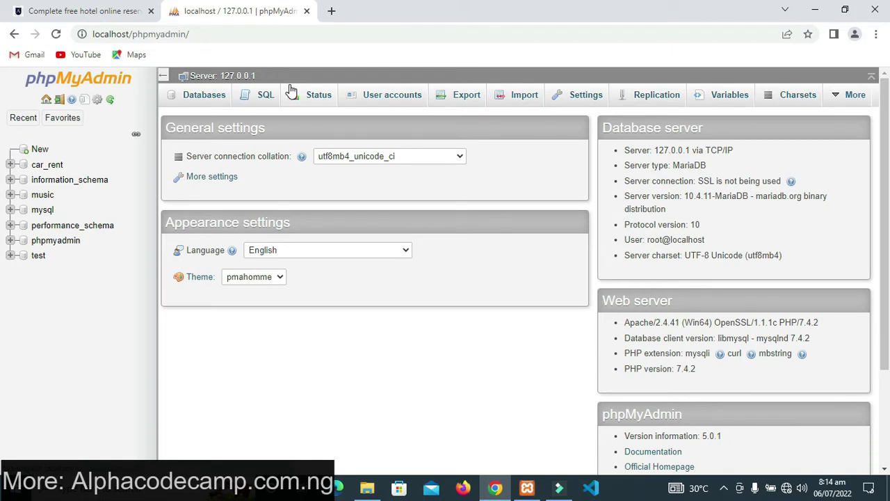
Create a new database named hotel_db in phpMyAdmin, copying the name from the article's installation instructions
{"action": "left_click", "coordinate": [42, 150]}
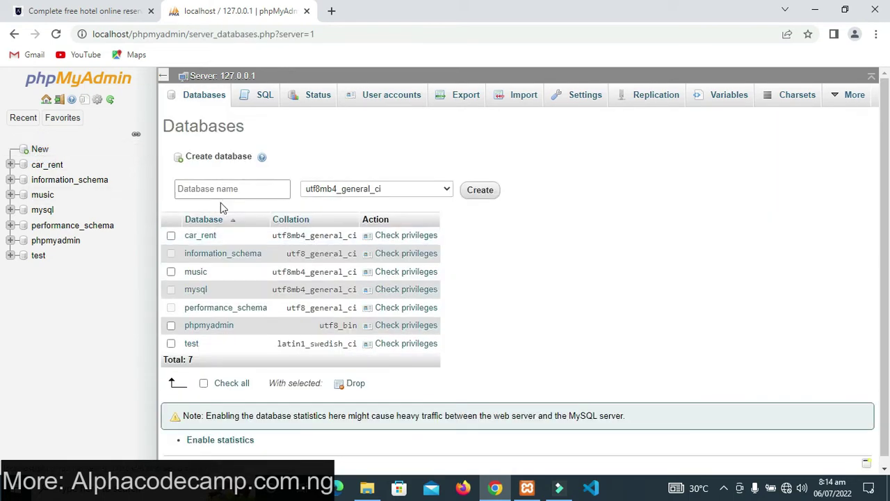
{"action": "left_click", "coordinate": [219, 193]}
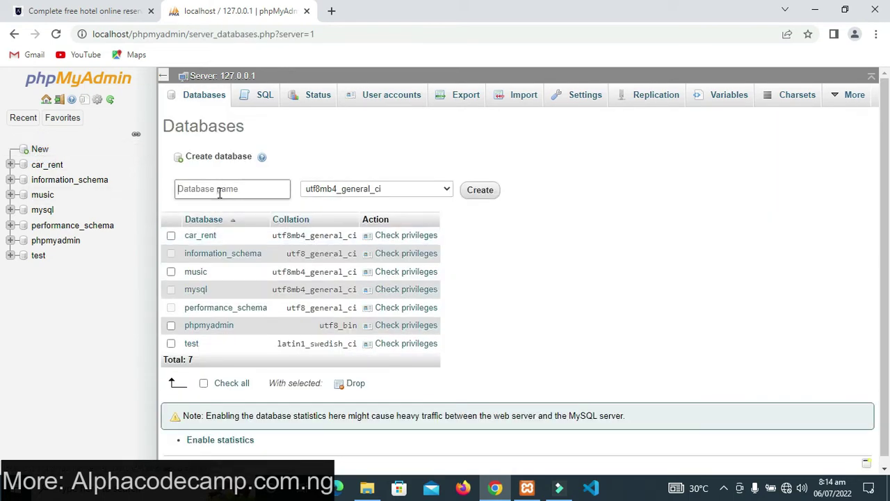
{"action": "left_click", "coordinate": [84, 11]}
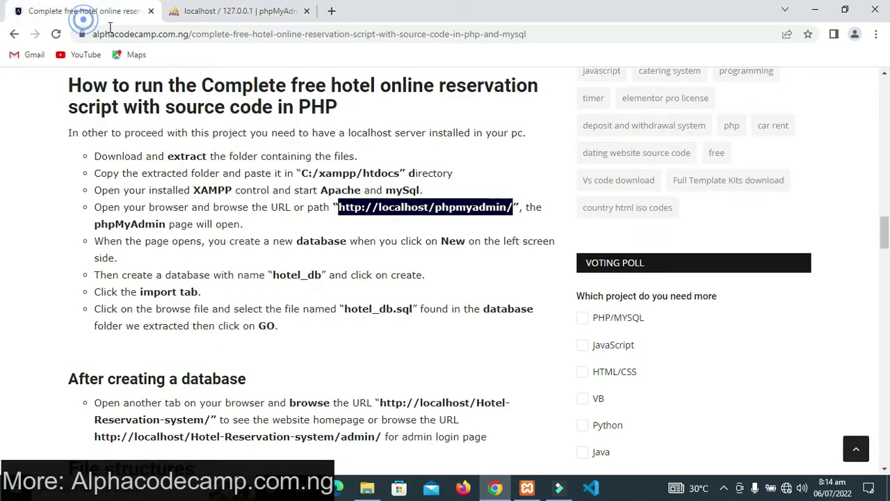
{"action": "left_click_drag", "start_coordinate": [152, 274], "coordinate": [324, 276]}
{"action": "key", "text": "ctrl+c"}
{"action": "left_click", "coordinate": [277, 276]}
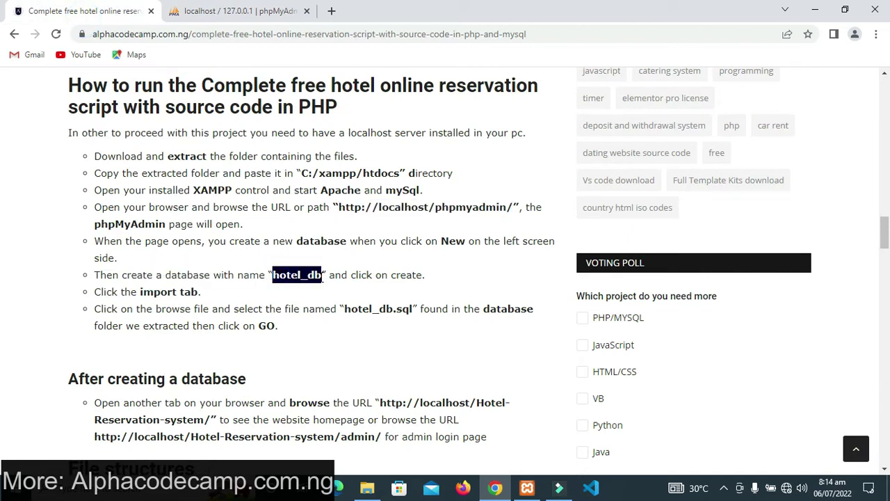
{"action": "left_click", "coordinate": [240, 11]}
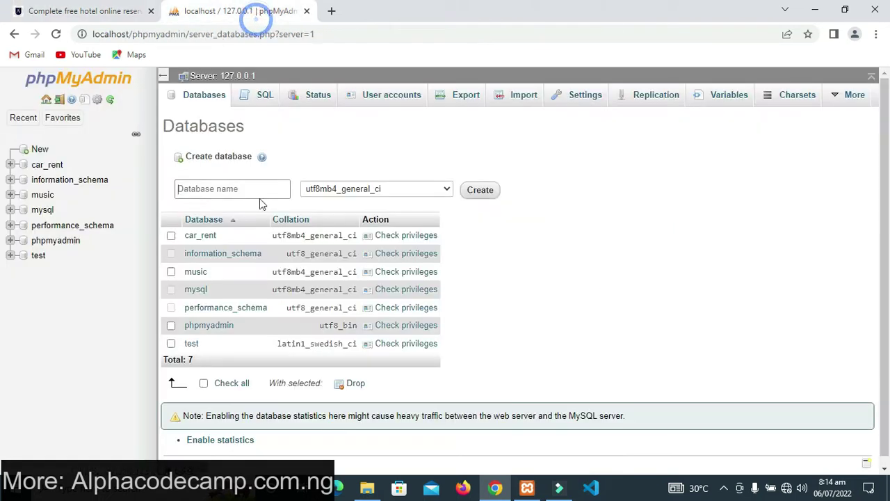
{"action": "key", "text": "ctrl+v"}
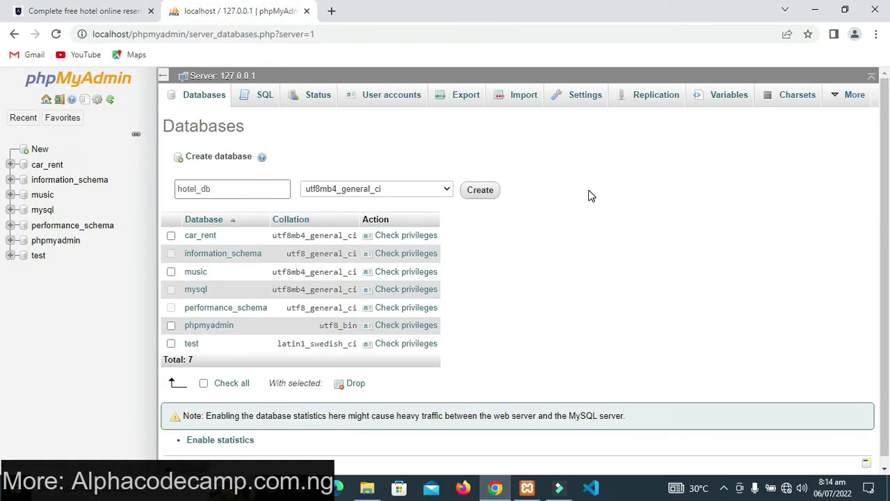
{"action": "left_click", "coordinate": [485, 195]}
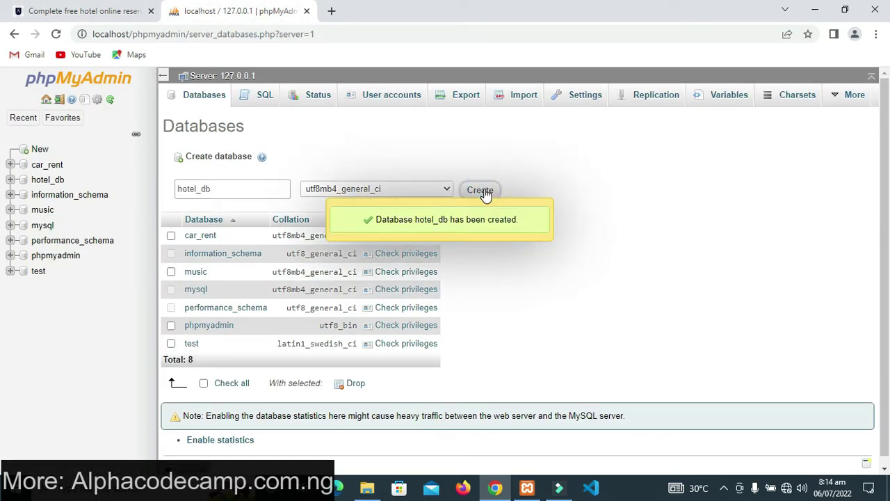
Select hotel_db.sql from C:\xampp\htdocs\Hotel-Reservation-system\DATABASE as the file to import into the hotel_db database
{"action": "left_click", "coordinate": [40, 182]}
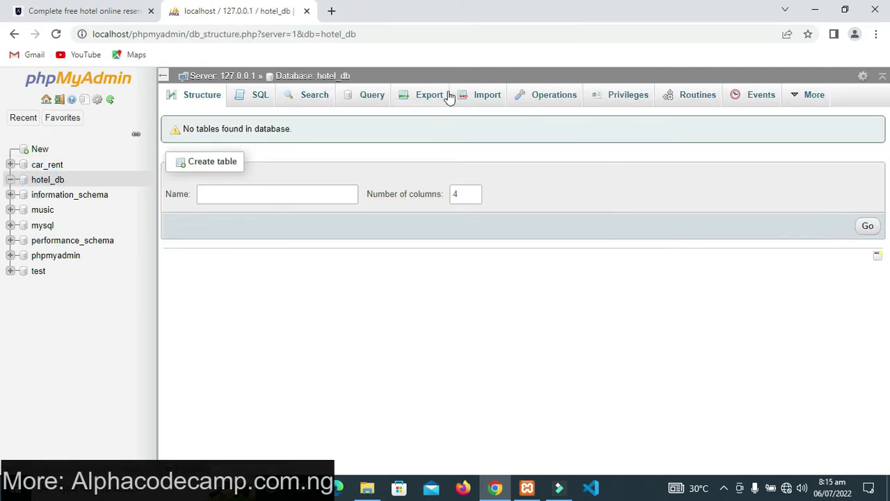
{"action": "left_click", "coordinate": [483, 102]}
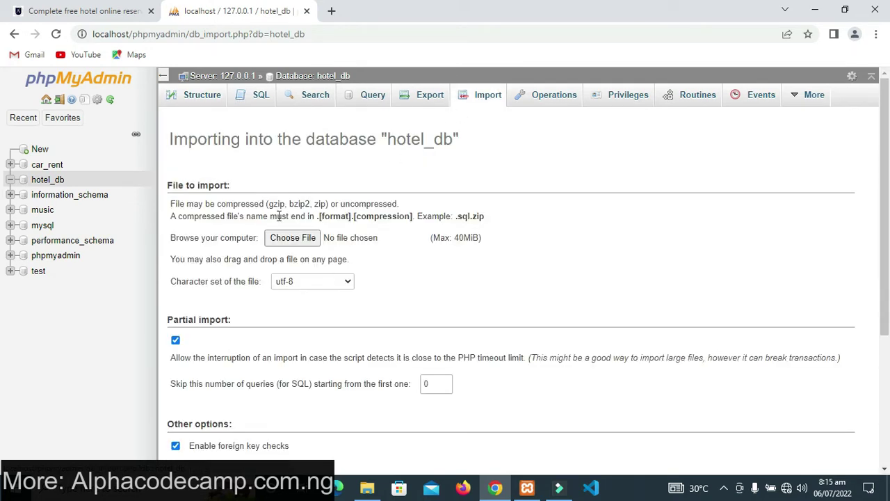
{"action": "left_click", "coordinate": [291, 240]}
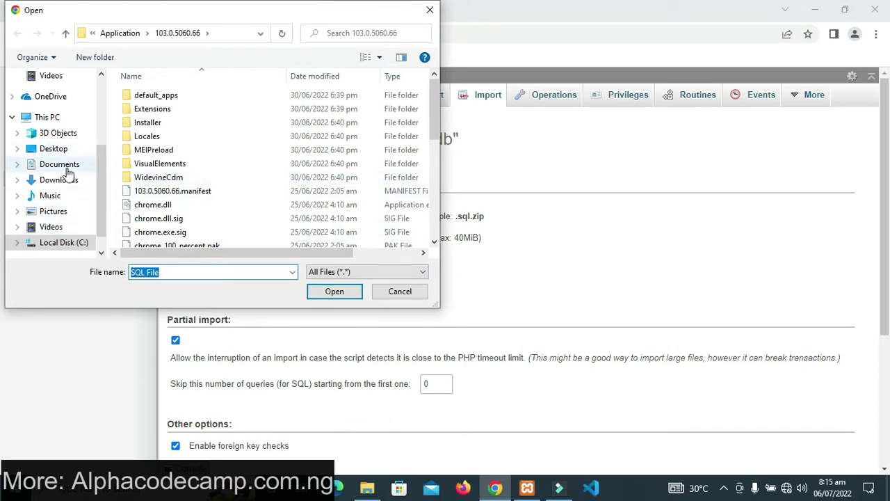
{"action": "left_click", "coordinate": [72, 240]}
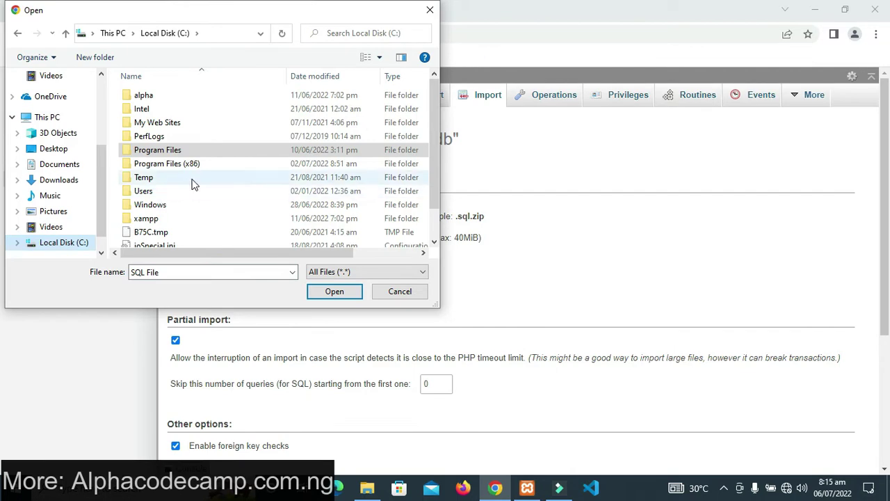
{"action": "double_click", "coordinate": [186, 218]}
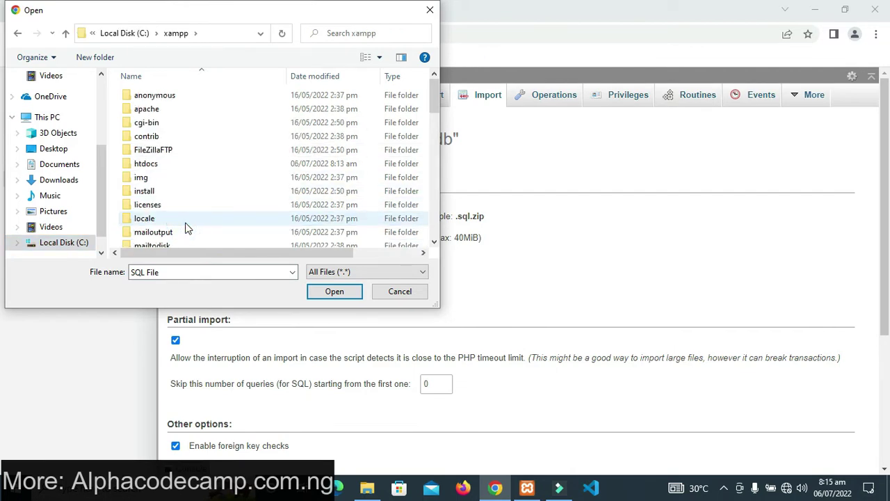
{"action": "double_click", "coordinate": [206, 164]}
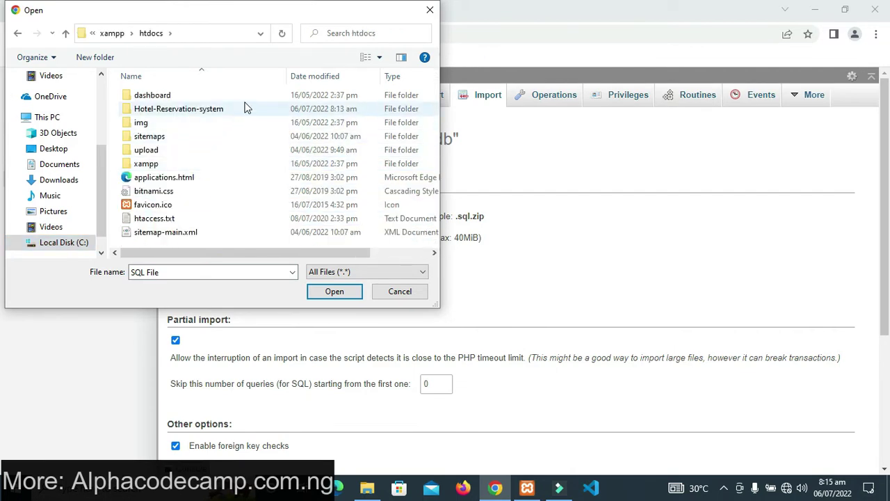
{"action": "double_click", "coordinate": [229, 112]}
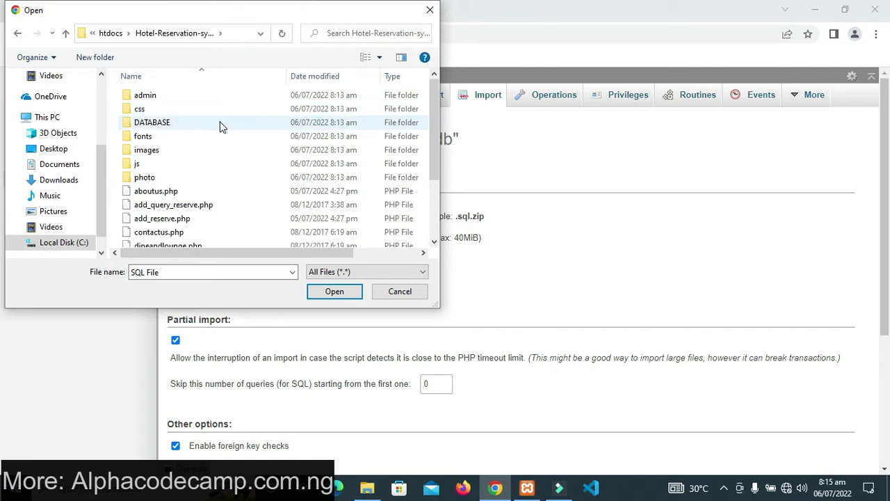
{"action": "double_click", "coordinate": [220, 124]}
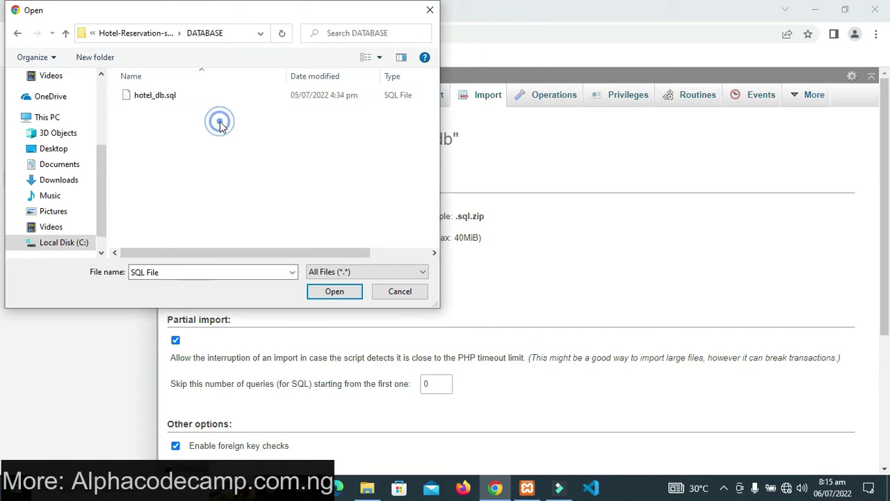
{"action": "left_click", "coordinate": [165, 97]}
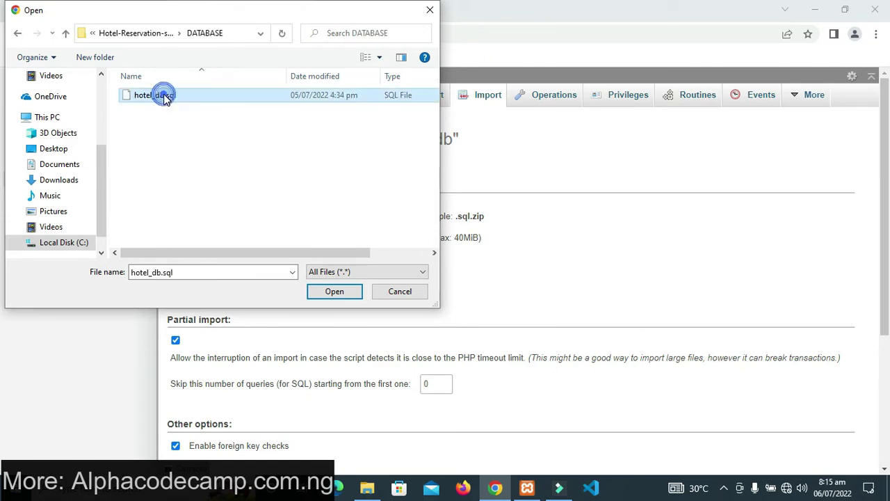
{"action": "left_click", "coordinate": [332, 294]}
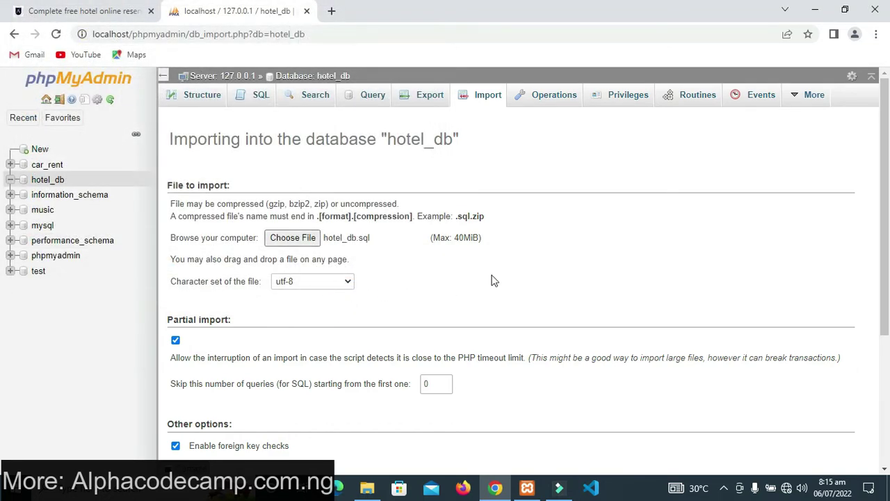
Run the import with the default options, then review the query results and the table structure of hotel_db
{"action": "left_click_drag", "start_coordinate": [882, 177], "coordinate": [868, 357]}
{"action": "left_click", "coordinate": [842, 439]}
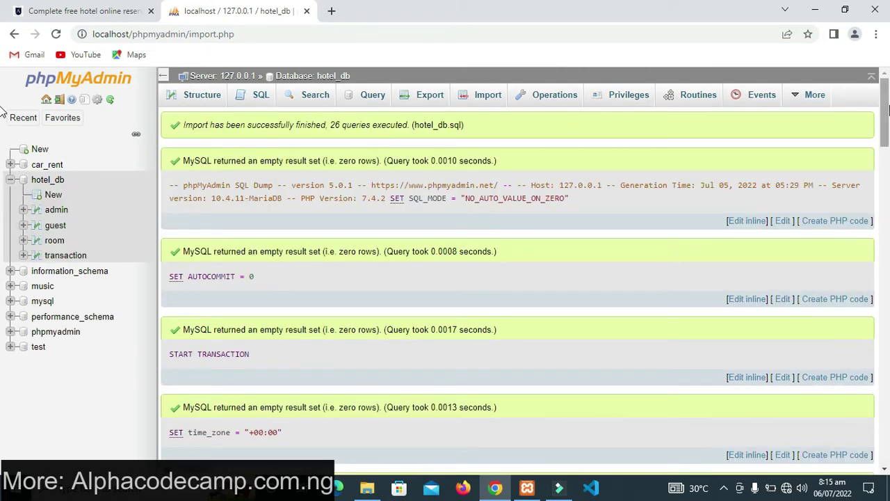
{"action": "left_click_drag", "start_coordinate": [887, 125], "coordinate": [887, 185]}
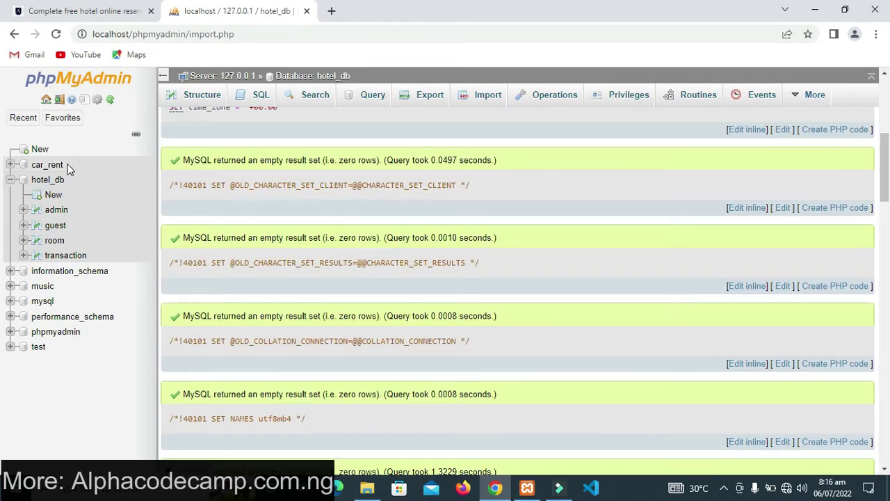
{"action": "left_click", "coordinate": [51, 180]}
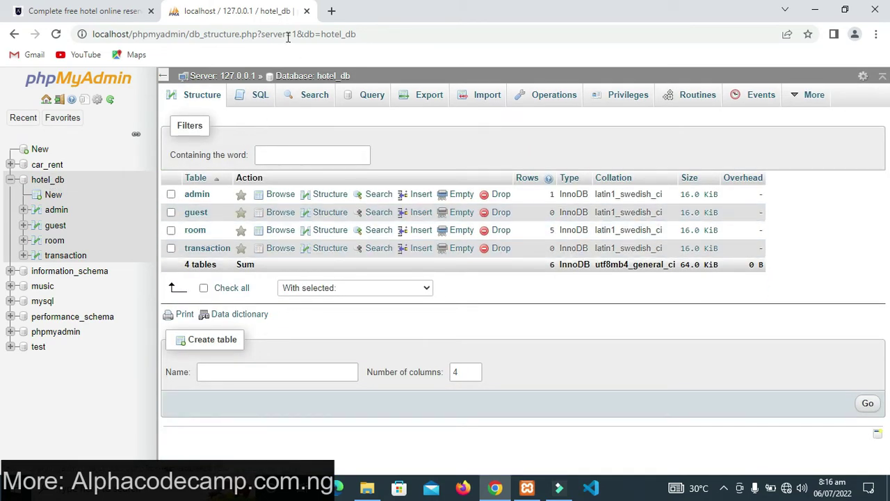
{"action": "left_click", "coordinate": [122, 13]}
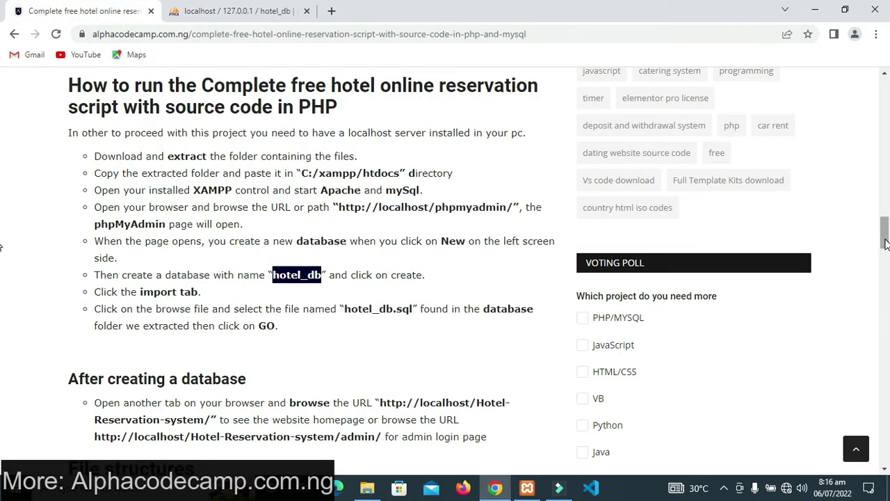
{"action": "scroll", "coordinate": [512, 229], "scroll_direction": "down", "scroll_amount": 3}
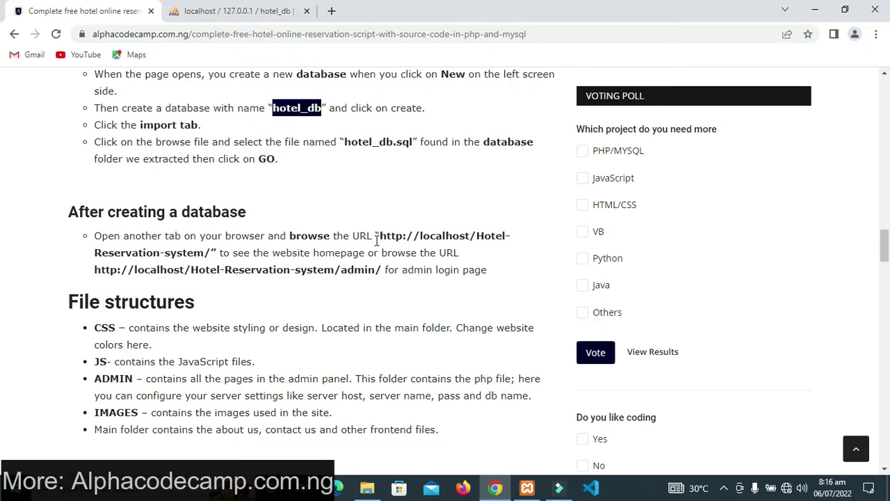
{"action": "left_click_drag", "start_coordinate": [379, 237], "coordinate": [203, 258]}
{"action": "key", "text": "ctrl+c"}
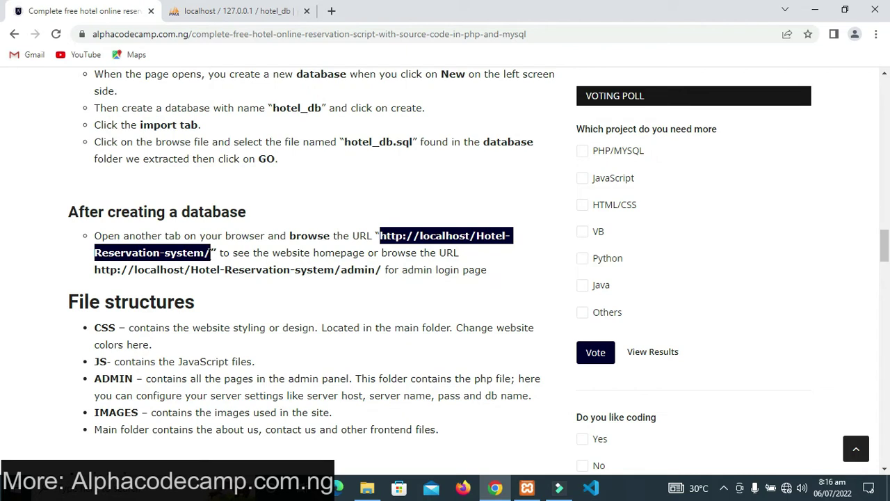
{"action": "left_click", "coordinate": [332, 11]}
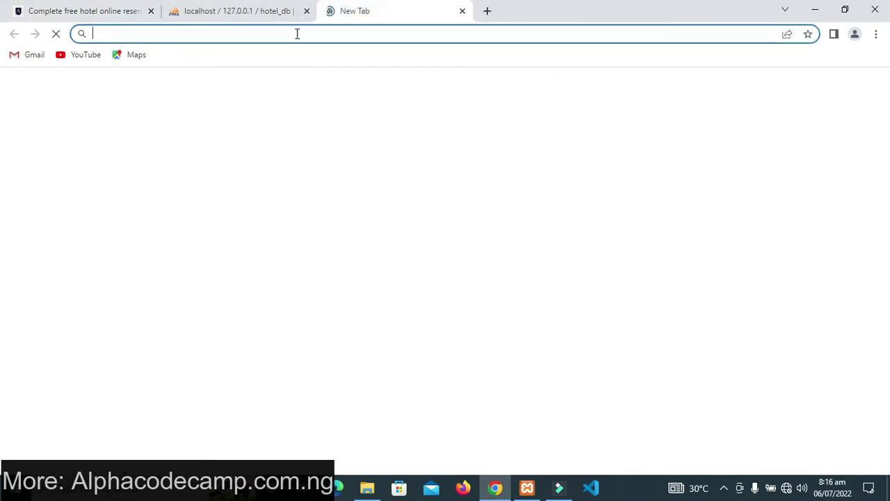
{"action": "key", "text": "ctrl+v"}
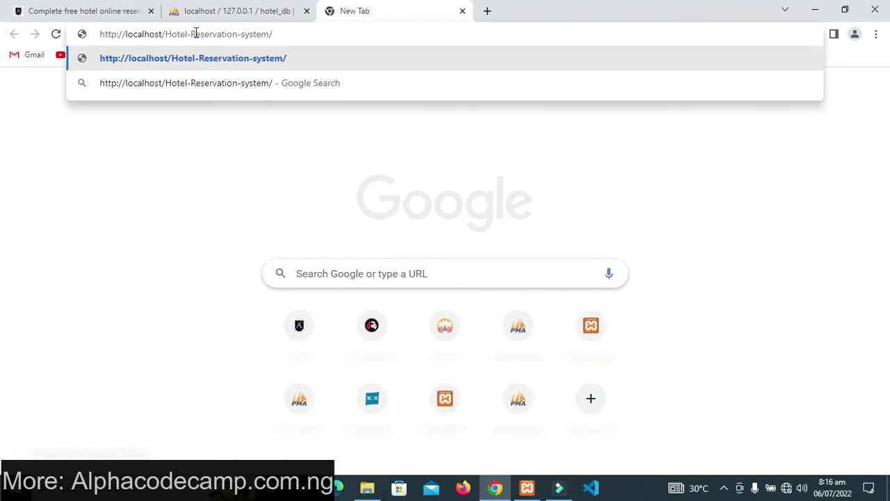
{"action": "left_click_drag", "start_coordinate": [168, 32], "coordinate": [265, 30]}
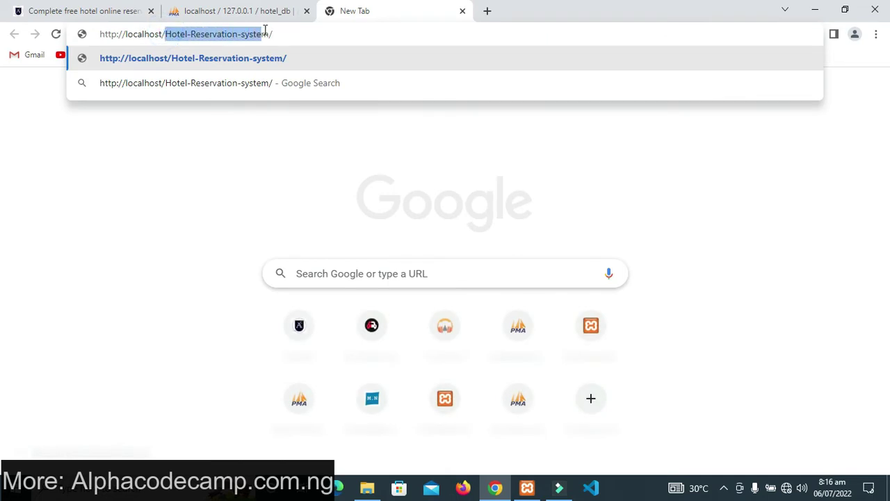
{"action": "left_click", "coordinate": [252, 34]}
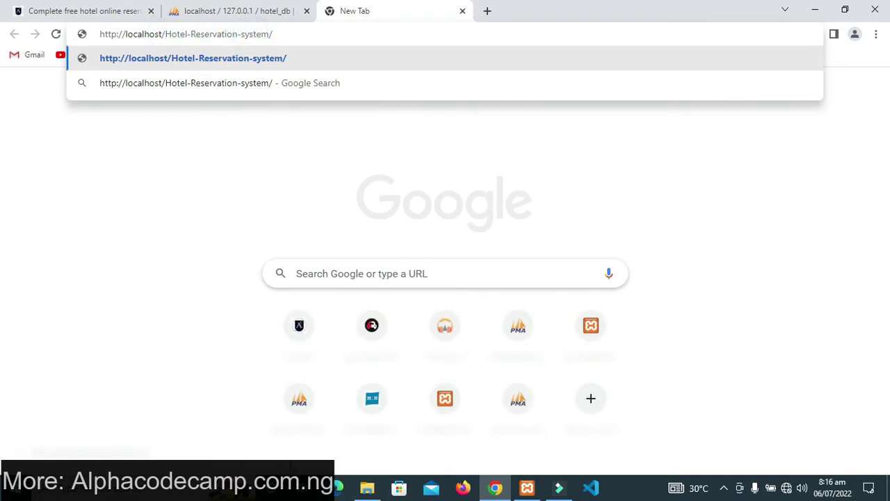
Switch to File Explorer and check the contents and name of the Hotel-Reservation-system folder in htdocs, leaving the folder name as is
{"action": "left_click", "coordinate": [369, 496]}
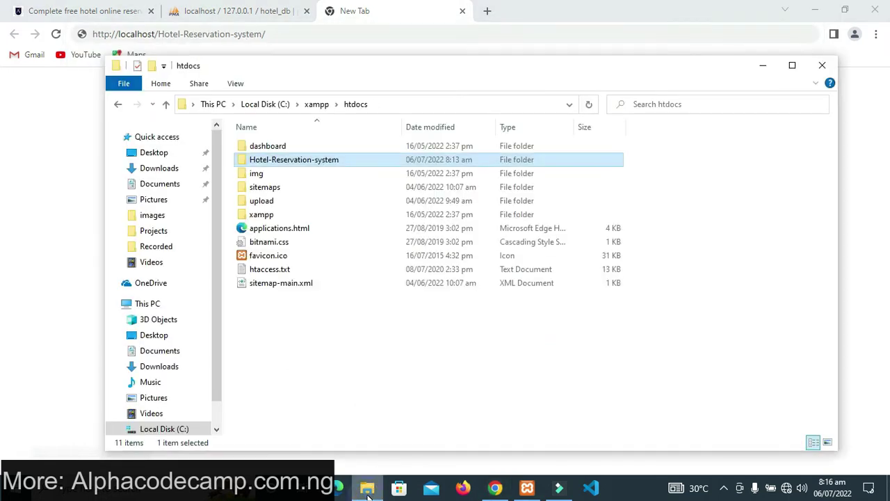
{"action": "double_click", "coordinate": [291, 163]}
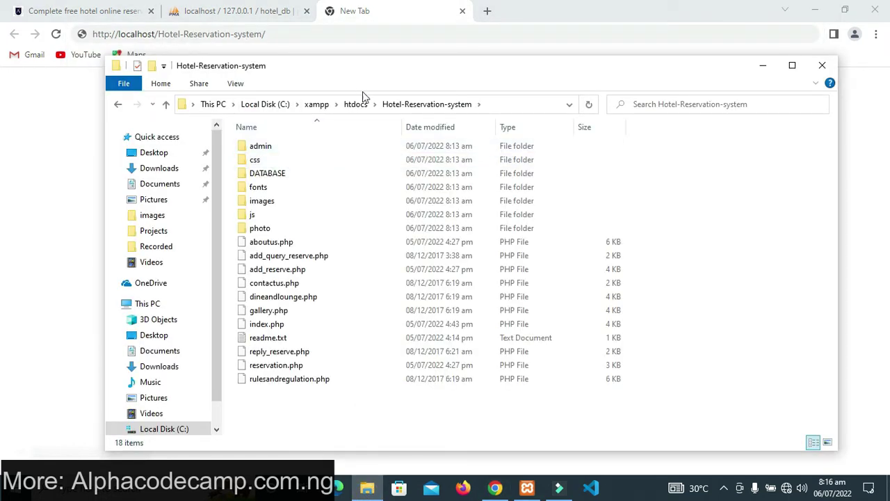
{"action": "left_click", "coordinate": [356, 104]}
{"action": "left_click", "coordinate": [322, 159]}
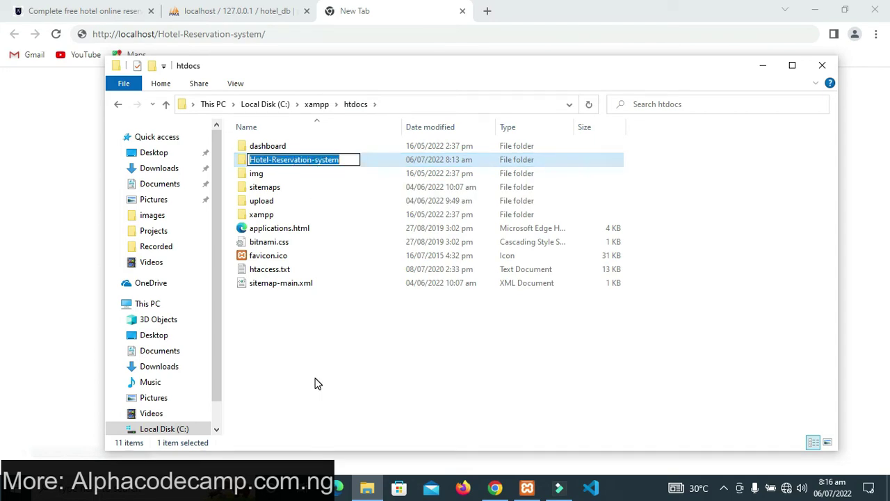
{"action": "key", "text": "Return"}
{"action": "left_click", "coordinate": [359, 9]}
{"action": "left_click", "coordinate": [309, 35]}
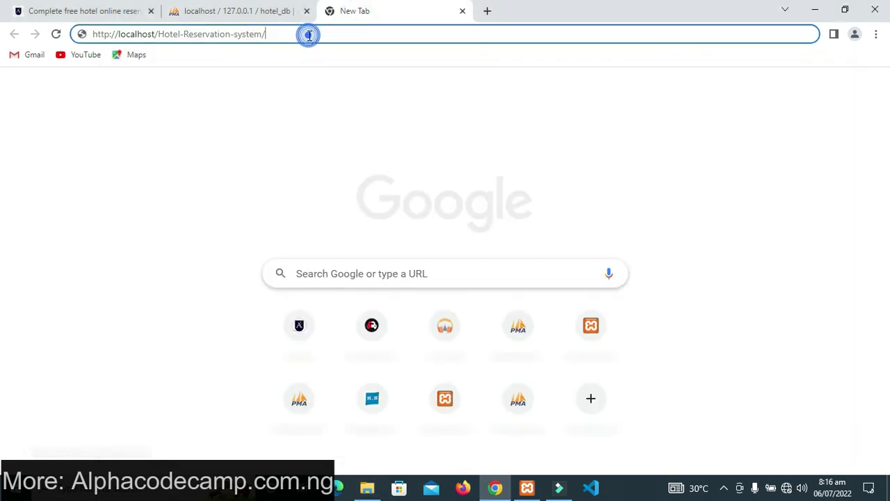
{"action": "key", "text": "Return"}
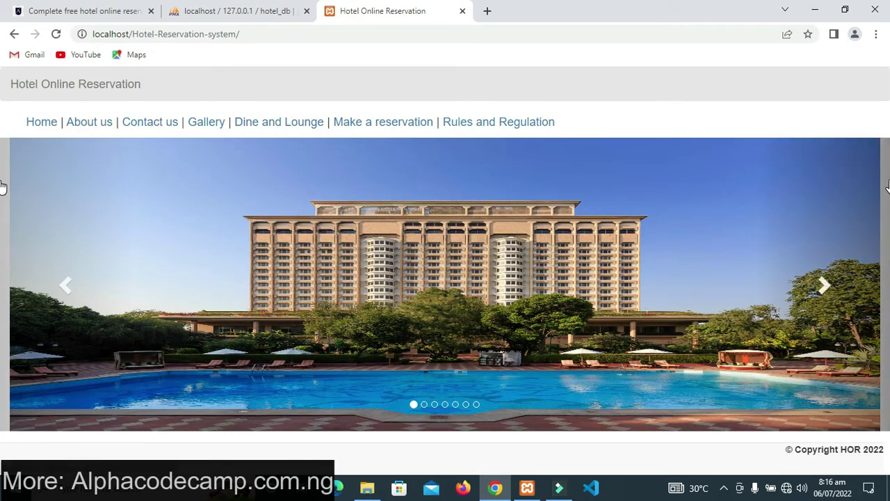
Advance through the images in the hotel homepage's slideshow
{"action": "left_click", "coordinate": [823, 285]}
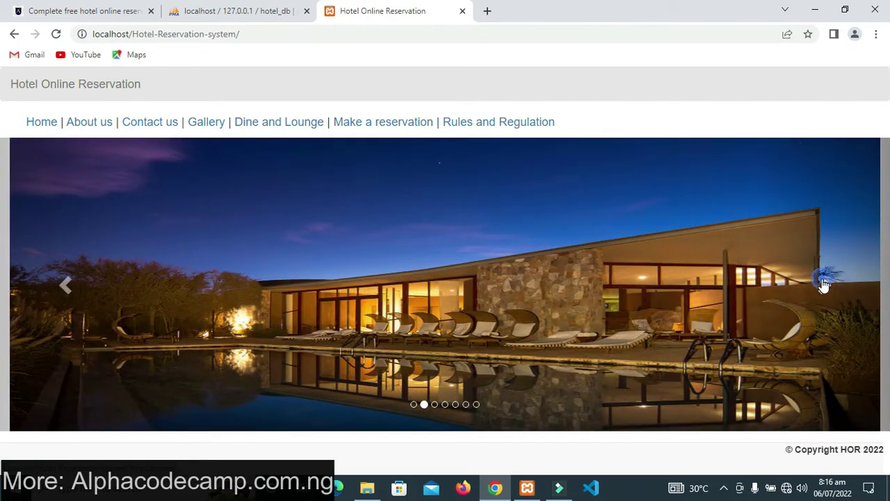
{"action": "left_click", "coordinate": [823, 285]}
{"action": "left_click", "coordinate": [823, 285]}
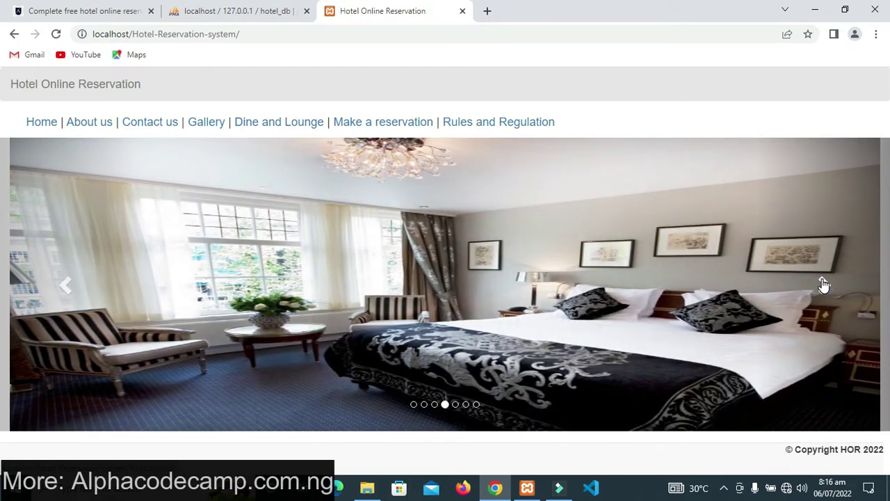
{"action": "left_click", "coordinate": [823, 286]}
{"action": "left_click", "coordinate": [823, 285]}
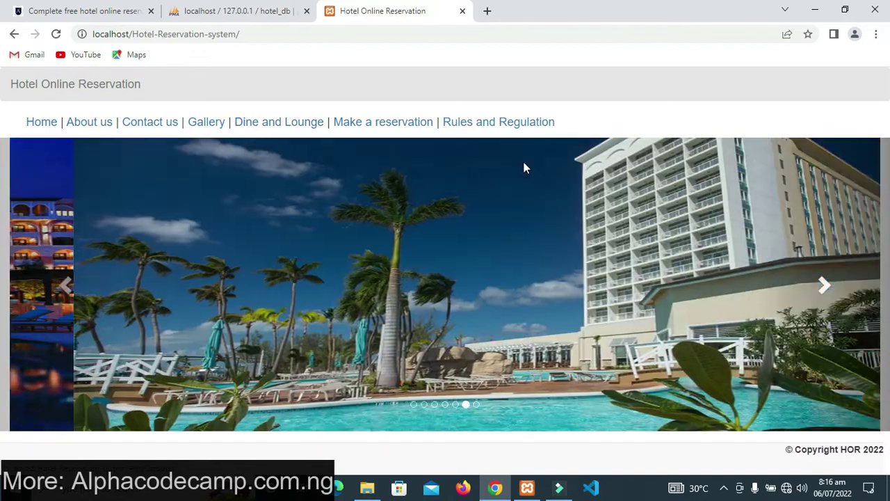
Browse the hotel site's About us, Contact us, Make a reservation, Rules and Regulation, Gallery, and Dine and Lounge pages
{"action": "left_click", "coordinate": [78, 123]}
{"action": "left_click", "coordinate": [143, 123]}
{"action": "left_click", "coordinate": [381, 123]}
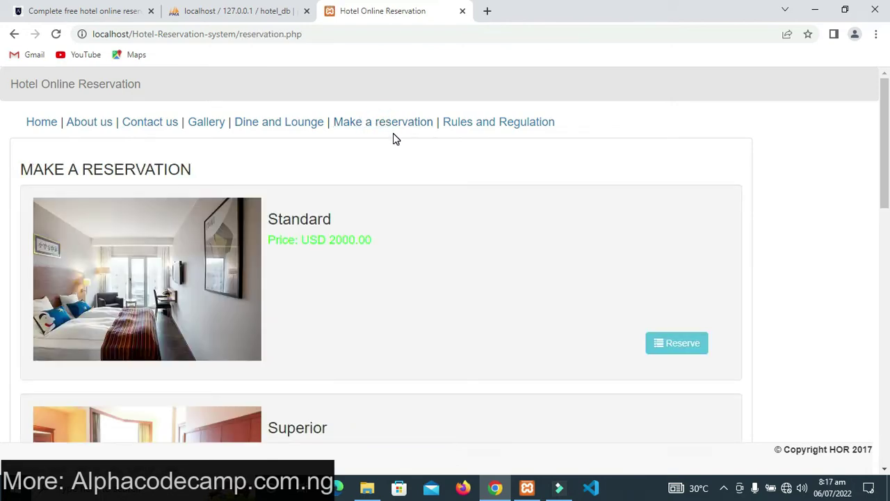
{"action": "left_click_drag", "start_coordinate": [885, 174], "coordinate": [884, 146]}
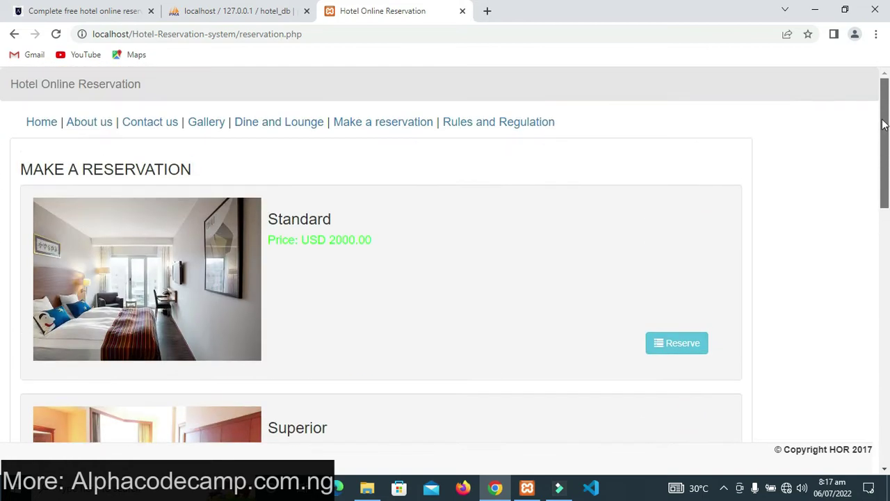
{"action": "left_click", "coordinate": [473, 122]}
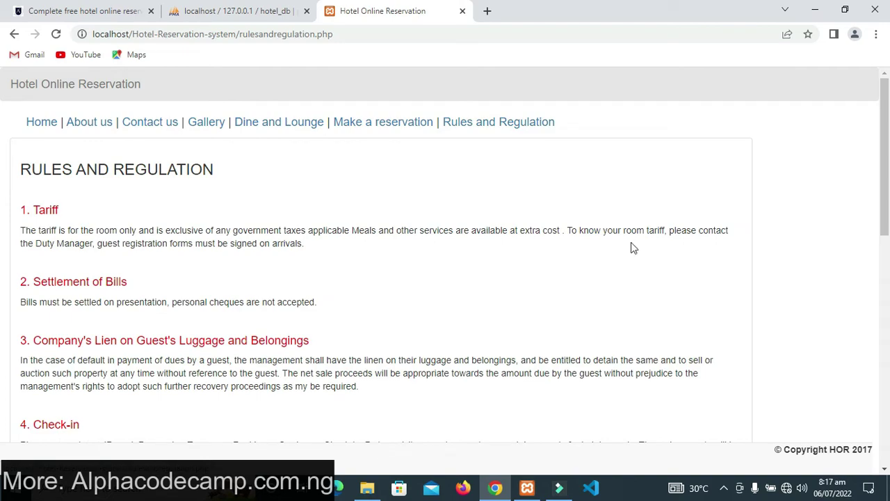
{"action": "mouse_move", "coordinate": [887, 151]}
{"action": "left_mouse_down"}
{"action": "mouse_move", "coordinate": [887, 384]}
{"action": "mouse_move", "coordinate": [887, 150]}
{"action": "left_mouse_up"}
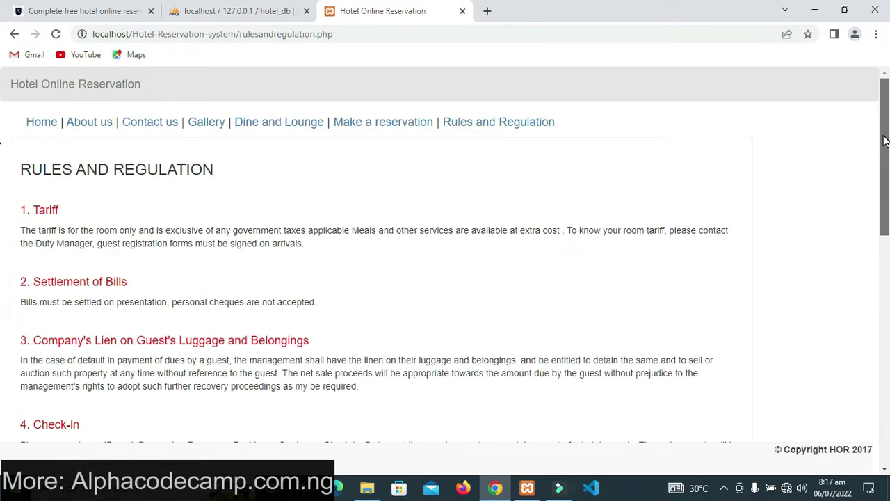
{"action": "left_click", "coordinate": [218, 133]}
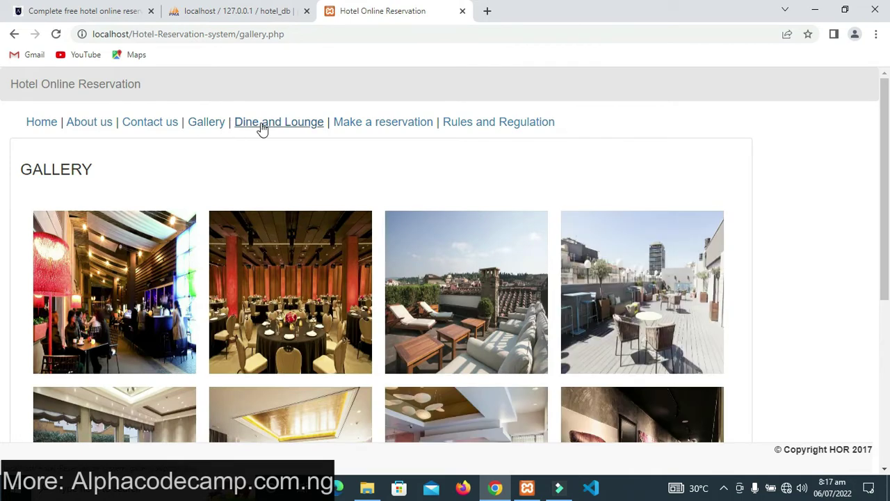
{"action": "left_click", "coordinate": [263, 130]}
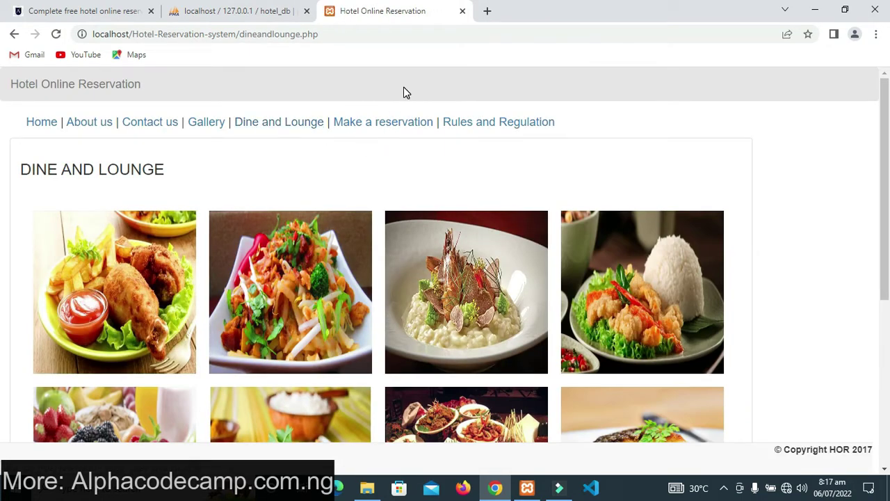
{"action": "left_click", "coordinate": [31, 8]}
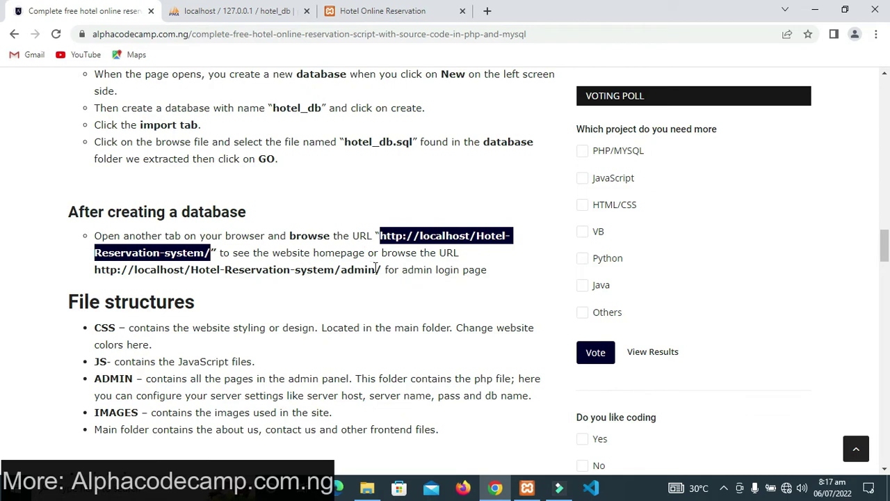
{"action": "left_click_drag", "start_coordinate": [384, 269], "coordinate": [86, 271]}
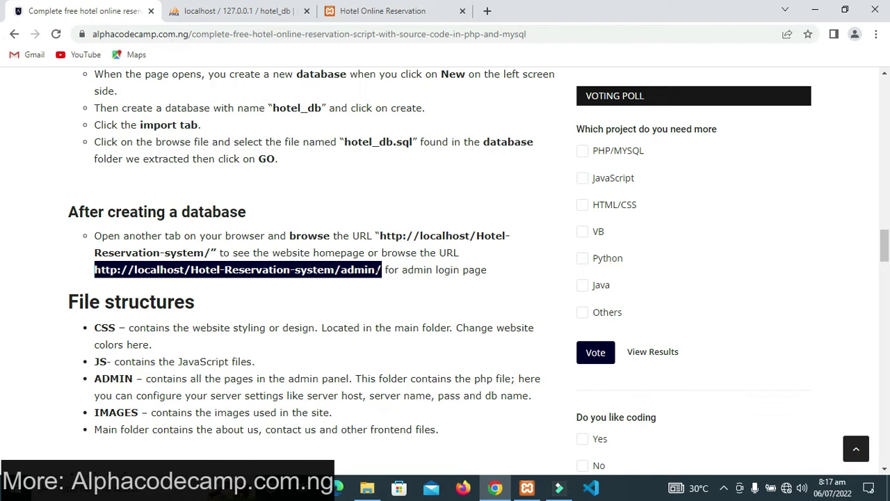
{"action": "left_click_drag", "start_coordinate": [386, 270], "coordinate": [511, 271]}
{"action": "left_click", "coordinate": [449, 271]}
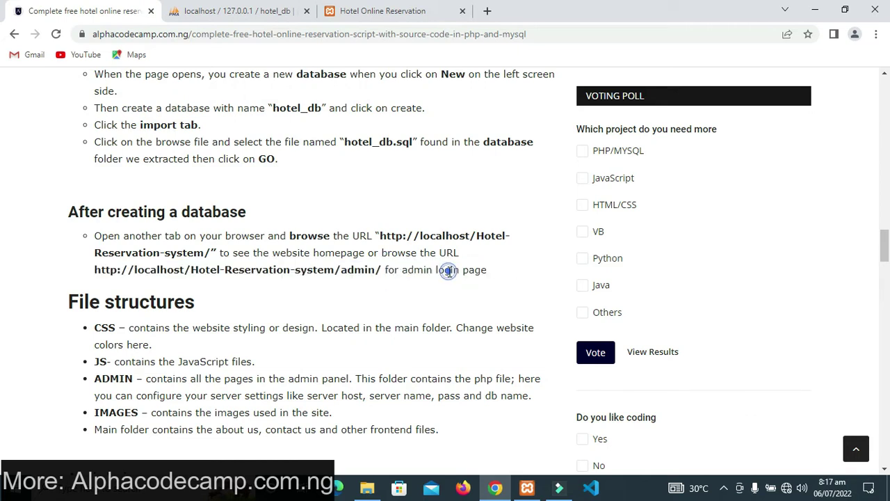
{"action": "left_click", "coordinate": [487, 11]}
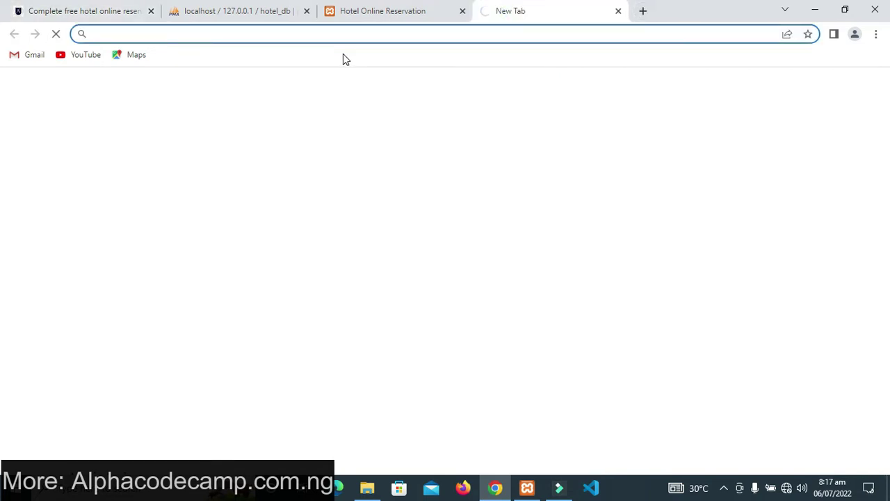
{"action": "type", "text": "http://localhost/Hotel-Reservation-system/admin/"}
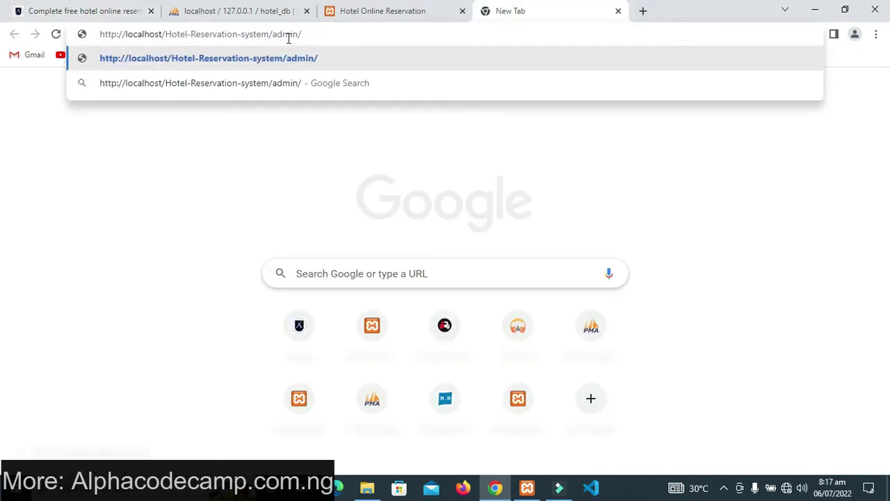
{"action": "key", "text": "Return"}
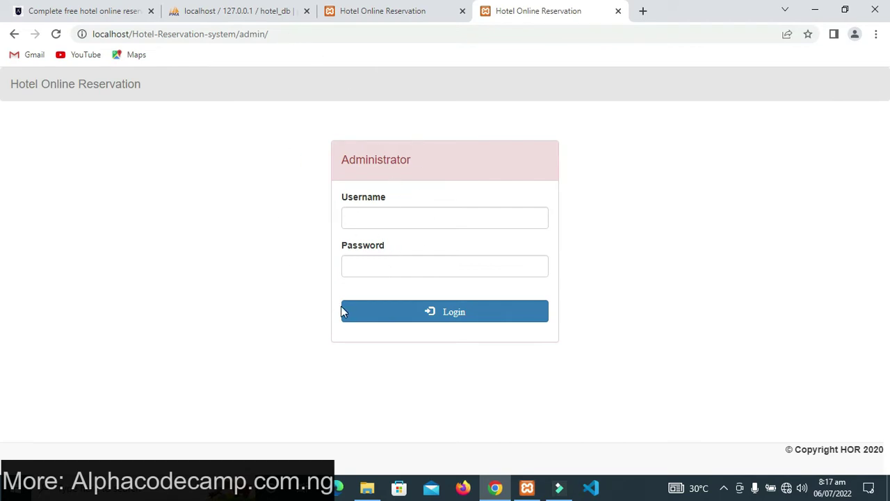
Look up the admin login credentials in the article's Admin login section
{"action": "left_click", "coordinate": [376, 224]}
{"action": "left_click", "coordinate": [77, 10]}
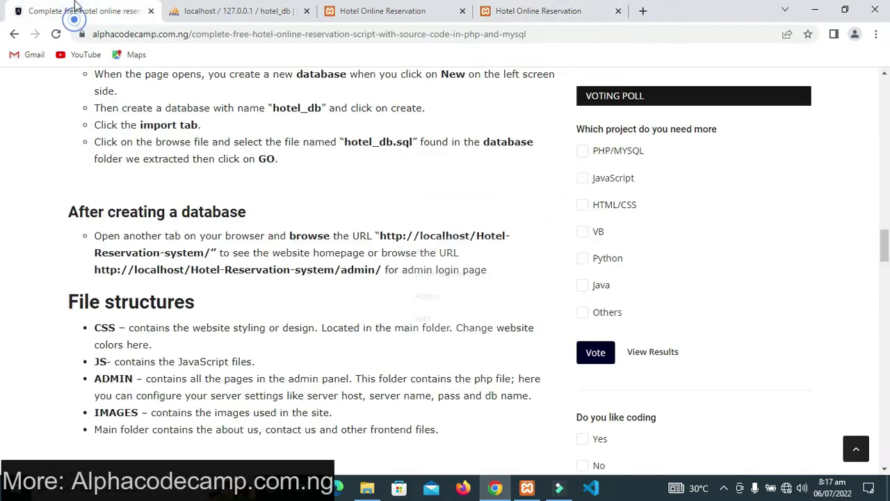
{"action": "scroll", "coordinate": [336, 215], "scroll_direction": "down", "scroll_amount": 5}
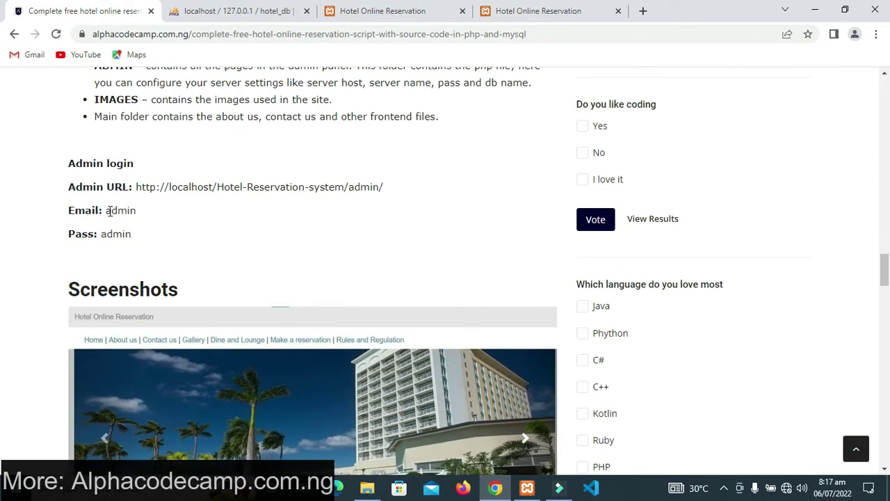
{"action": "double_click", "coordinate": [111, 210]}
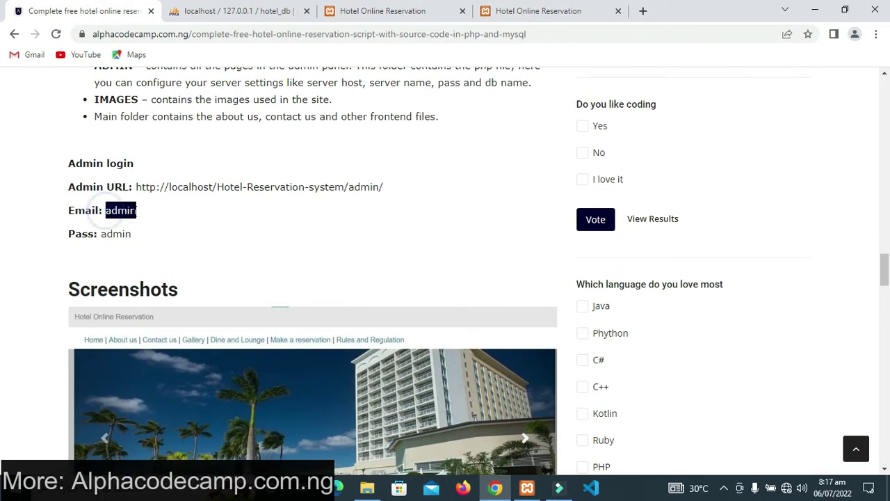
{"action": "left_click_drag", "start_coordinate": [94, 235], "coordinate": [144, 234]}
{"action": "left_click", "coordinate": [104, 235]}
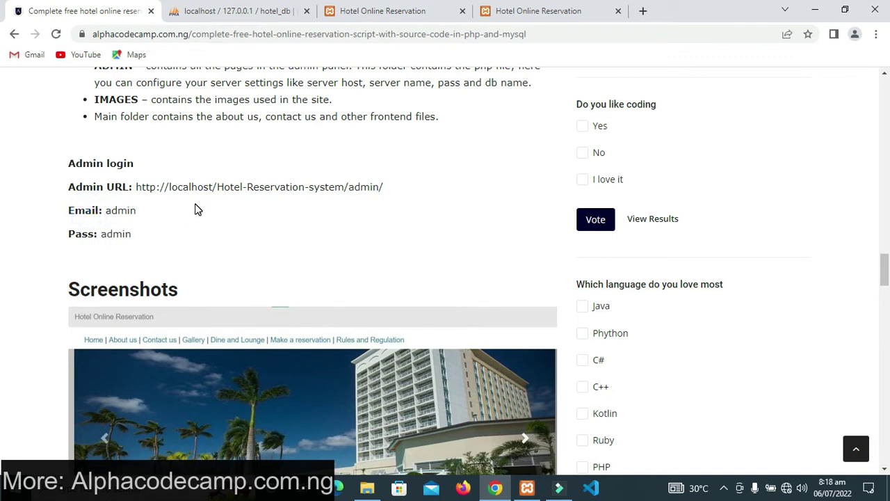
Return to the Administrator login page and log in with the username admin and the account password
{"action": "left_click", "coordinate": [538, 11]}
{"action": "type", "text": "admin"}
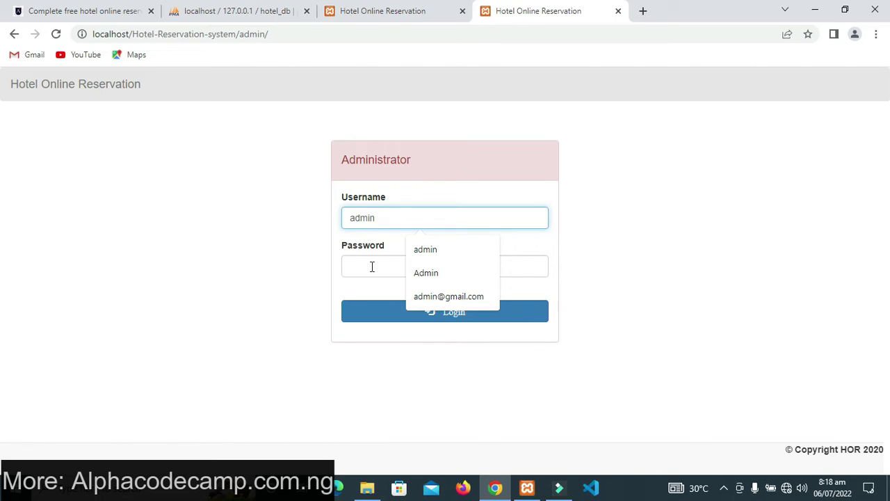
{"action": "left_click", "coordinate": [372, 266]}
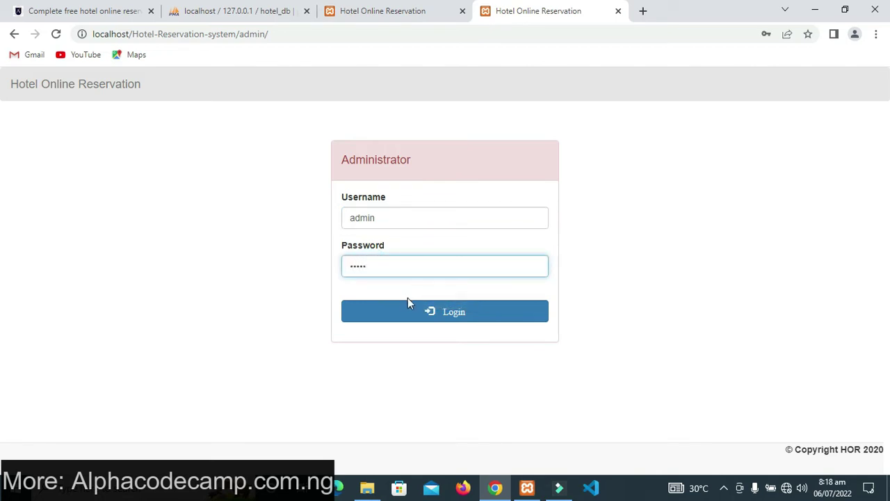
{"action": "left_click", "coordinate": [426, 315]}
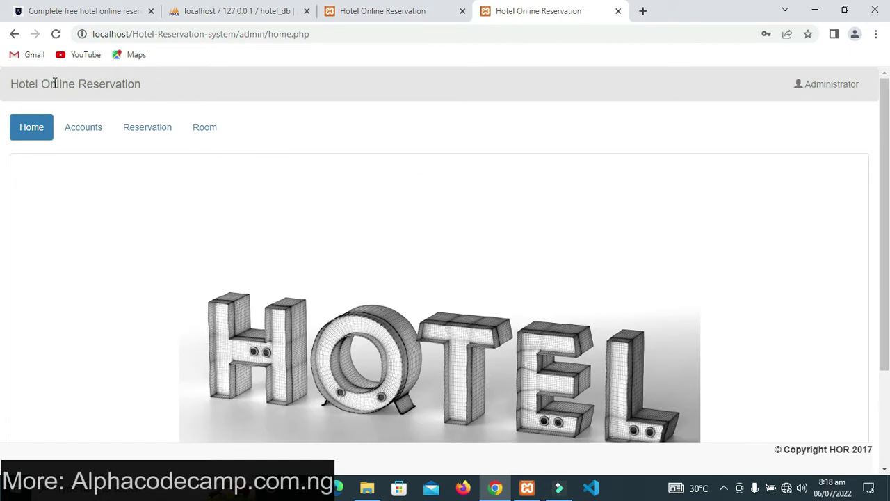
View the admin panel's Accounts list and the Administrator account's edit form, then return to the list without saving changes
{"action": "left_click", "coordinate": [89, 135]}
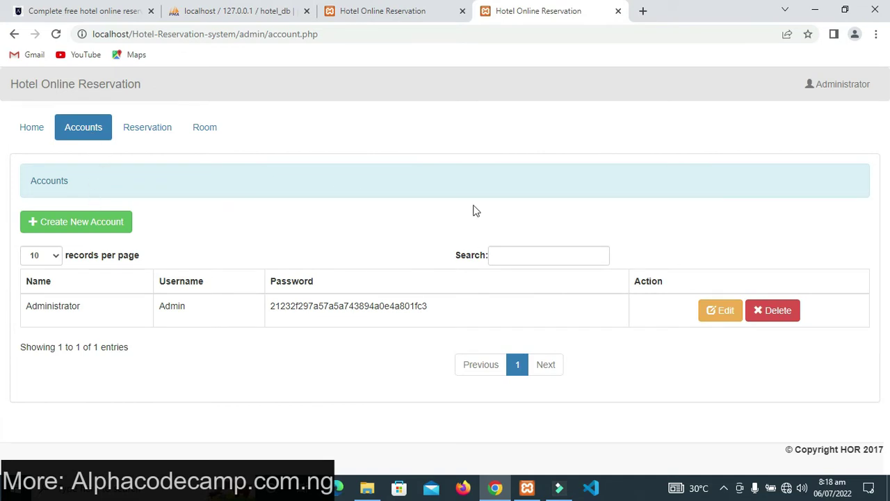
{"action": "left_click", "coordinate": [183, 308]}
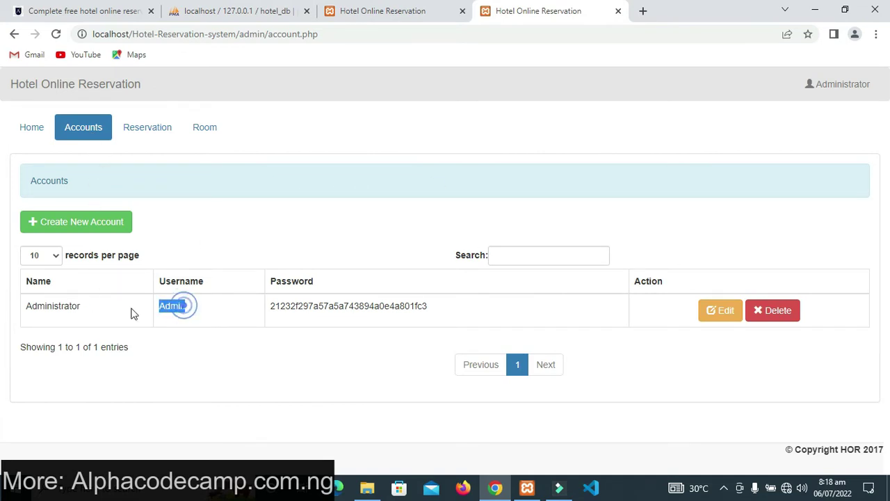
{"action": "left_click", "coordinate": [724, 310]}
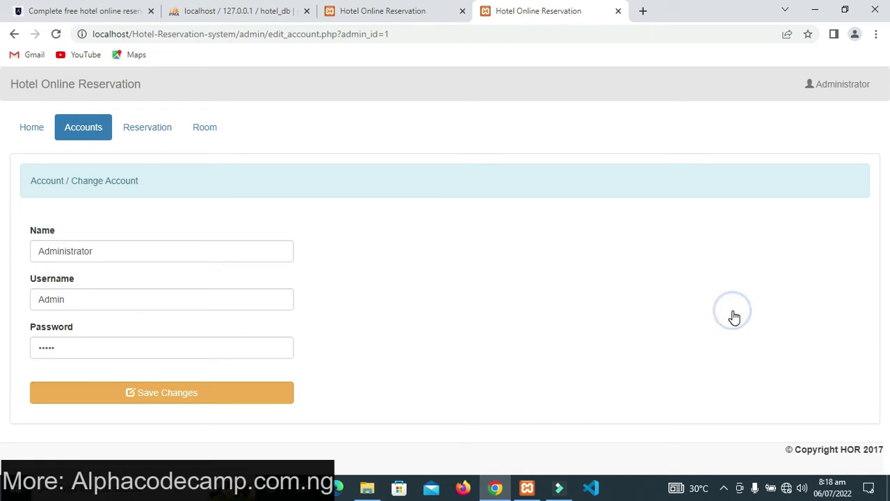
{"action": "left_click", "coordinate": [72, 139]}
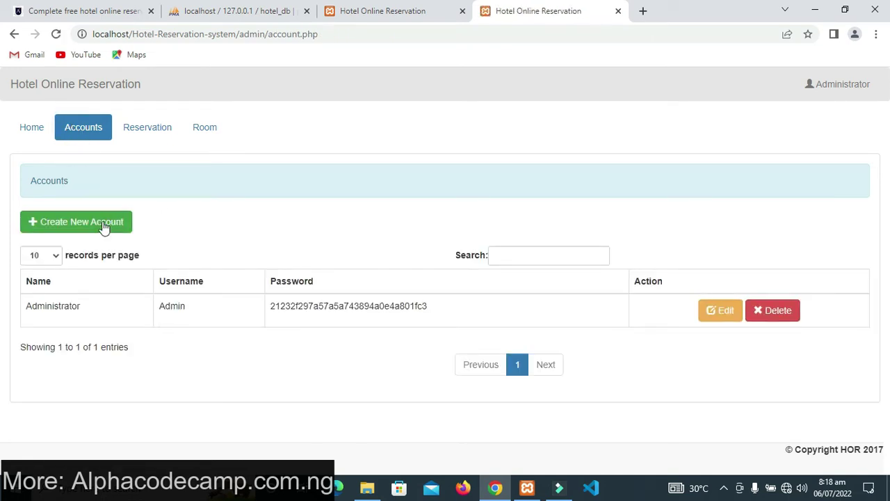
Inspect the Name, Username and Password fields of the new account form, leave them empty and return to the Accounts list
{"action": "left_click", "coordinate": [89, 224]}
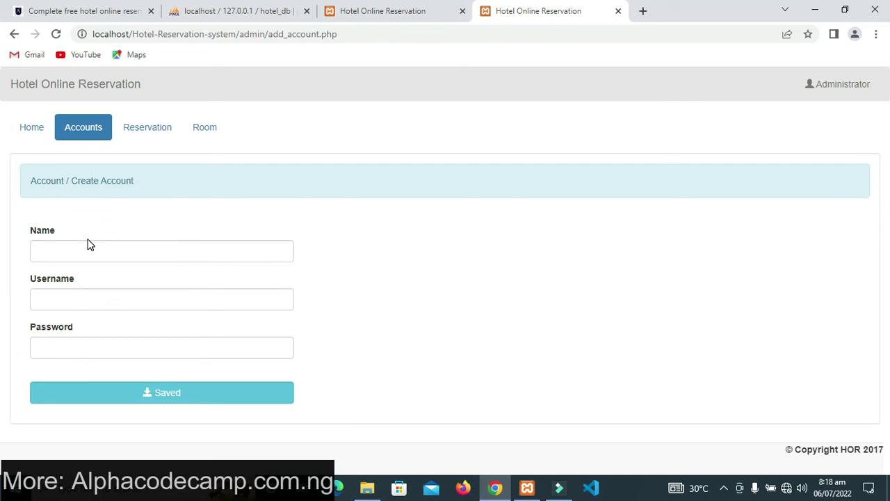
{"action": "left_click", "coordinate": [86, 253]}
{"action": "left_click", "coordinate": [80, 300]}
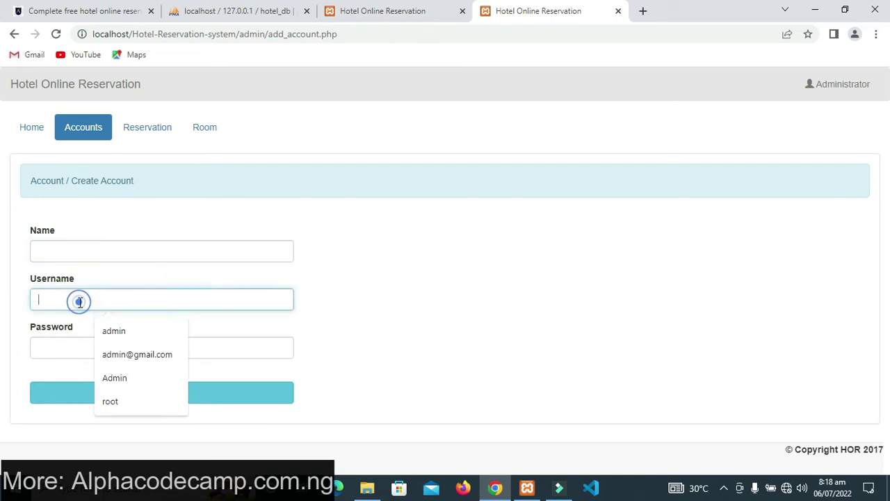
{"action": "left_click", "coordinate": [69, 343]}
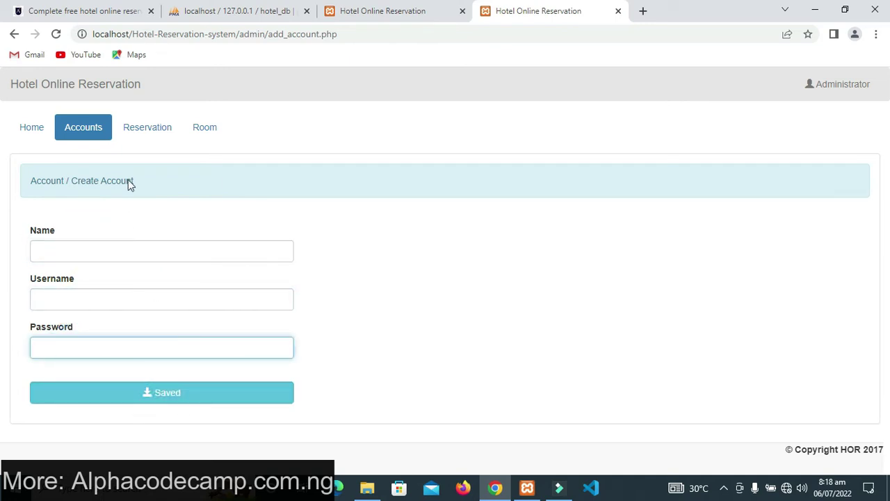
{"action": "left_click", "coordinate": [83, 132]}
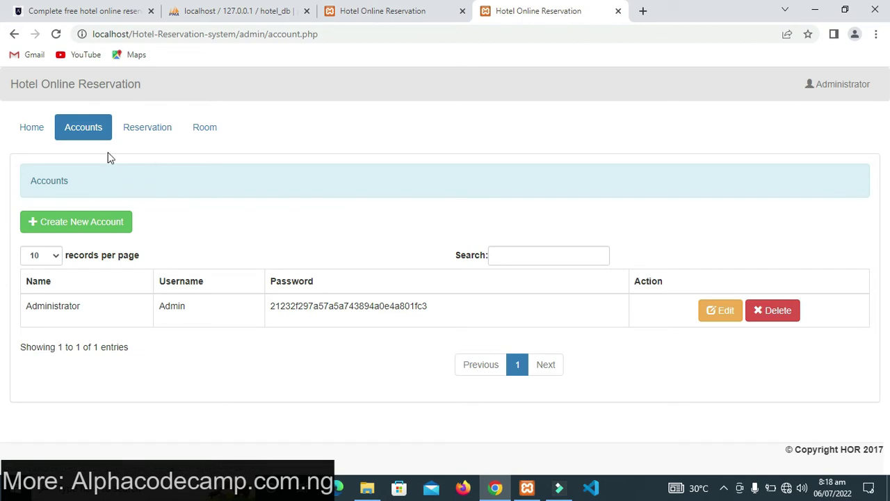
Open the admin panel's Reservation page and check the Pendings, Check In and Check Out lists
{"action": "left_click", "coordinate": [152, 129]}
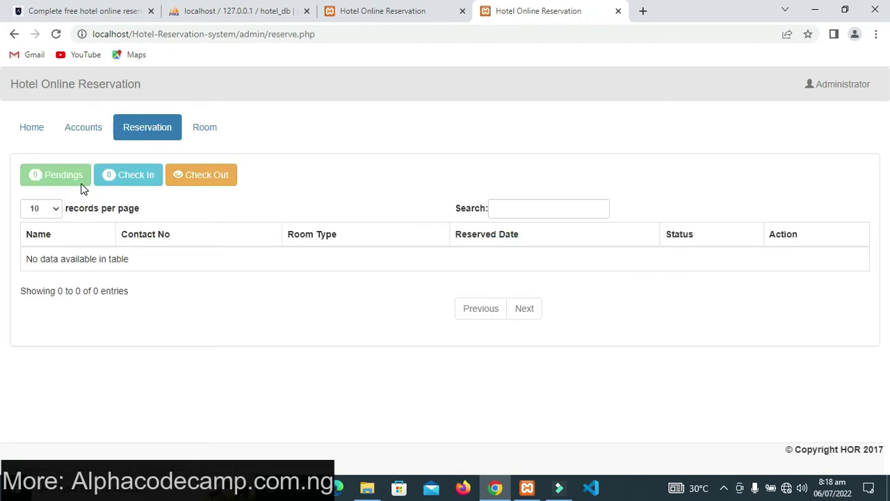
{"action": "left_click", "coordinate": [108, 176]}
{"action": "left_click", "coordinate": [219, 174]}
{"action": "left_click", "coordinate": [40, 182]}
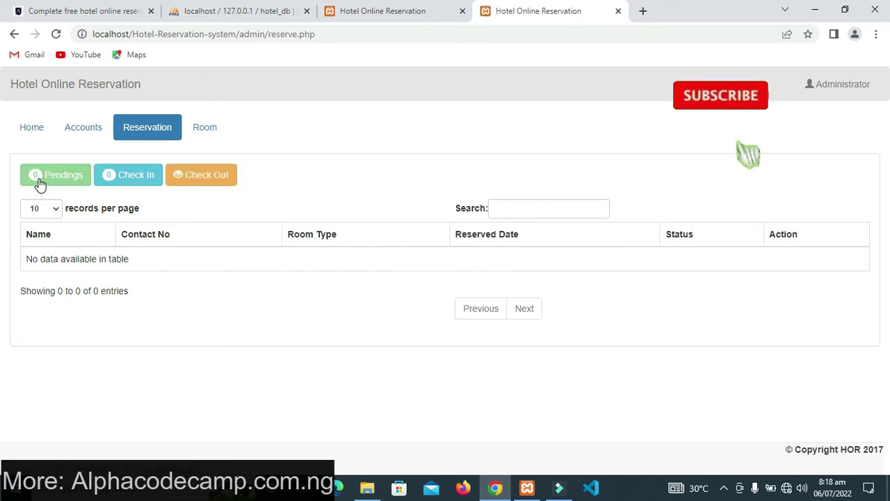
Return to the public hotel site and start a reservation for the Superior room
{"action": "left_click", "coordinate": [394, 8]}
{"action": "left_click", "coordinate": [356, 126]}
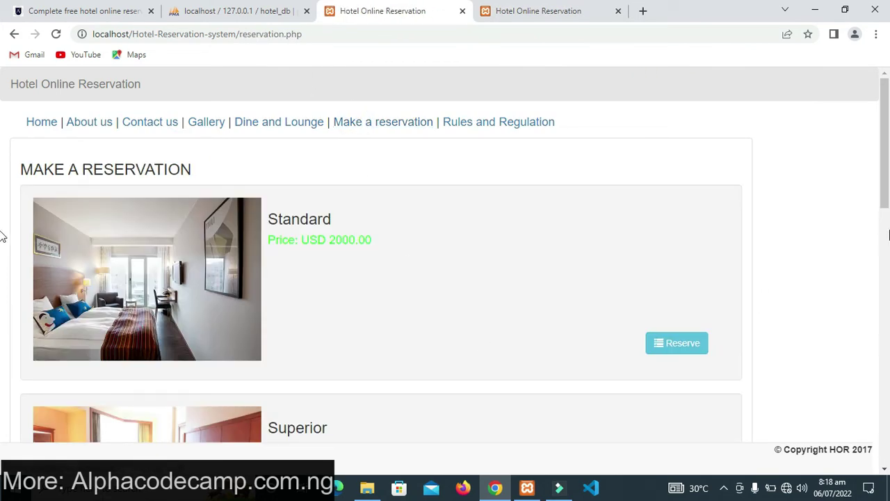
{"action": "scroll", "coordinate": [1, 245], "scroll_direction": "down", "scroll_amount": 4}
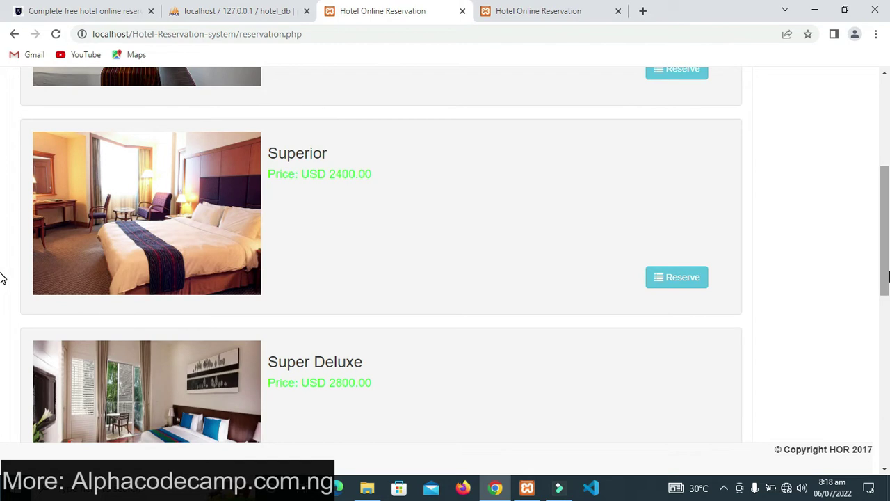
{"action": "left_click", "coordinate": [678, 278]}
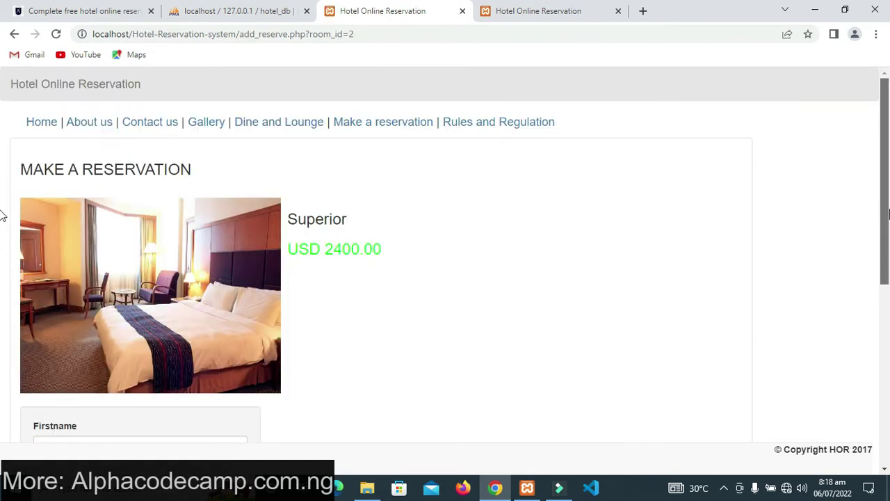
Fill in the guest's first, middle and last name, address and contact number on the Superior room's reservation form
{"action": "scroll", "coordinate": [2, 215], "scroll_direction": "down", "scroll_amount": 4}
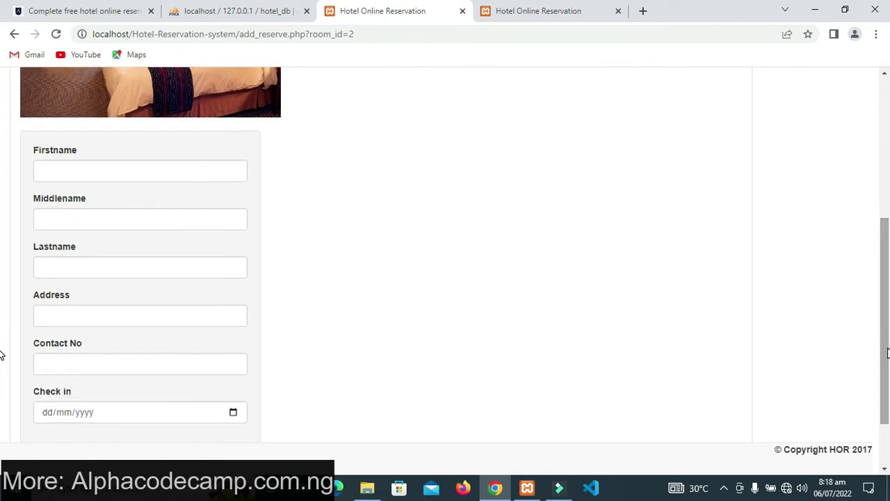
{"action": "left_click", "coordinate": [164, 170]}
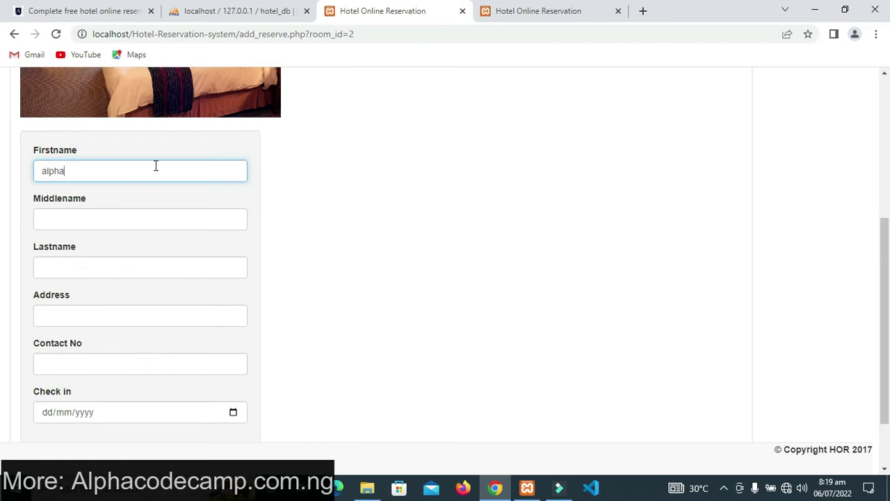
{"action": "left_click", "coordinate": [144, 219]}
{"action": "type", "text": "code"}
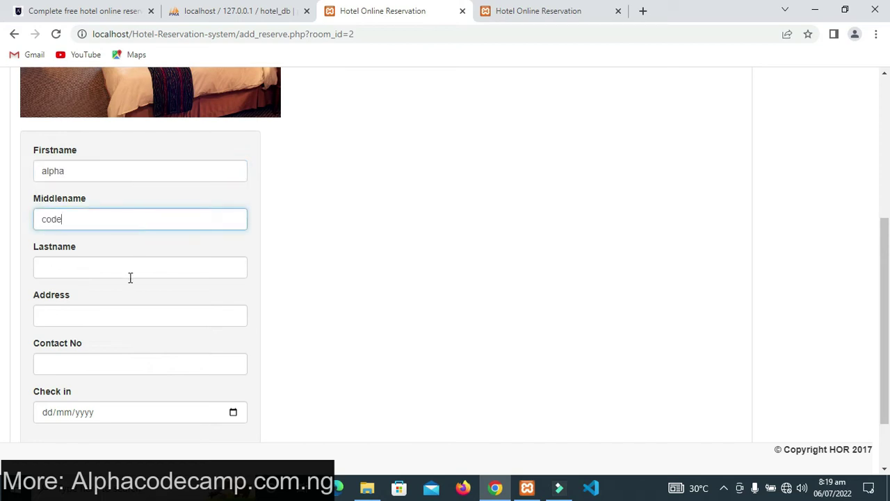
{"action": "left_click", "coordinate": [130, 277]}
{"action": "type", "text": "camp"}
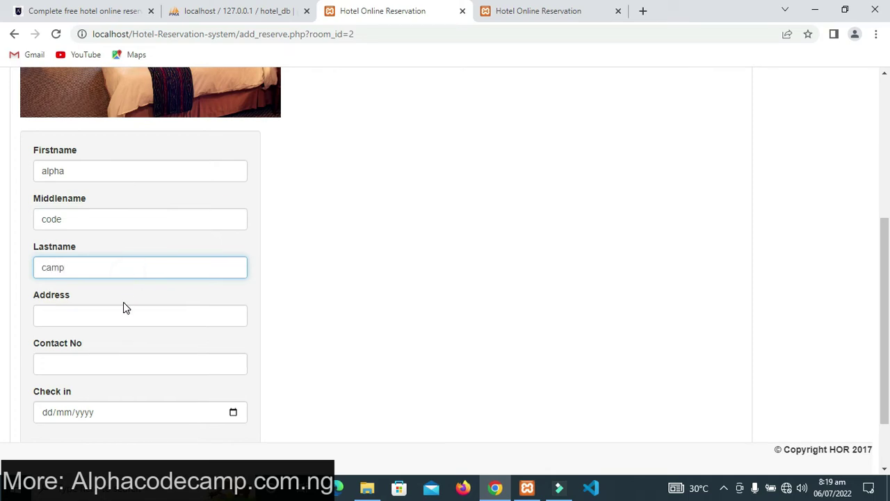
{"action": "left_click", "coordinate": [123, 313]}
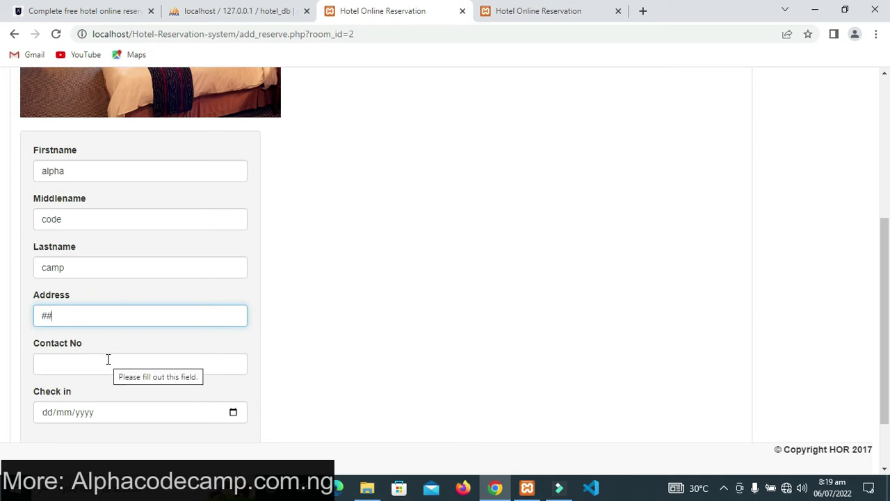
{"action": "type", "text": "##address"}
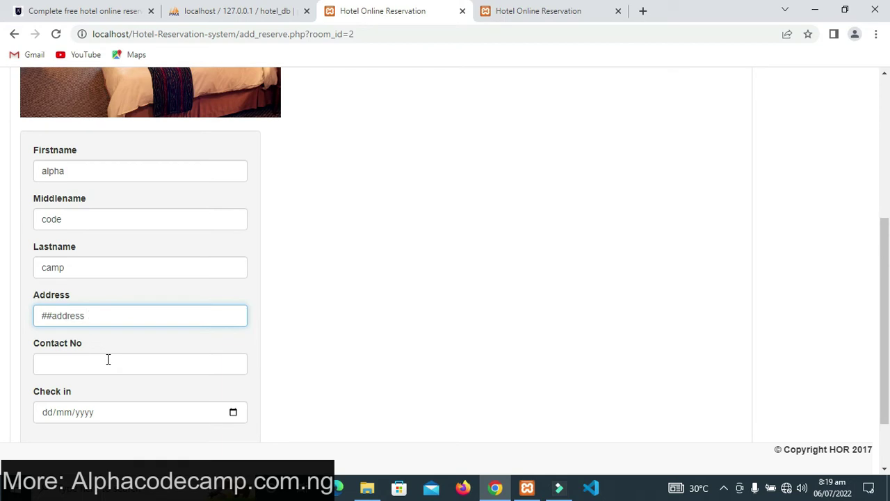
{"action": "left_click", "coordinate": [75, 367]}
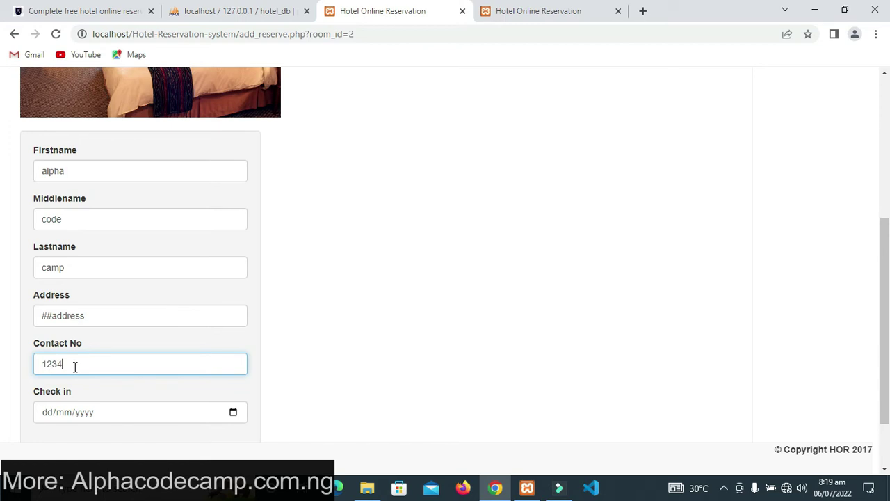
Set the check-in date to 07/07/2022 and submit the Superior room reservation
{"action": "left_click", "coordinate": [83, 410]}
{"action": "left_click", "coordinate": [233, 413]}
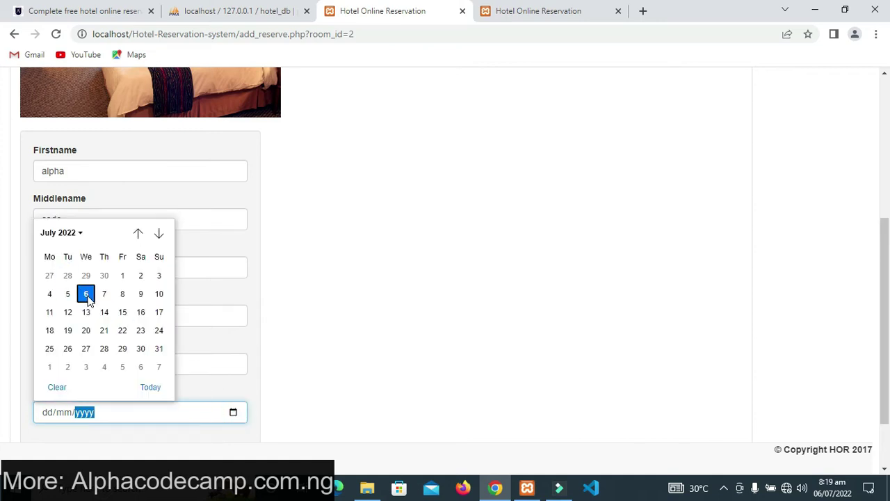
{"action": "left_click", "coordinate": [104, 294]}
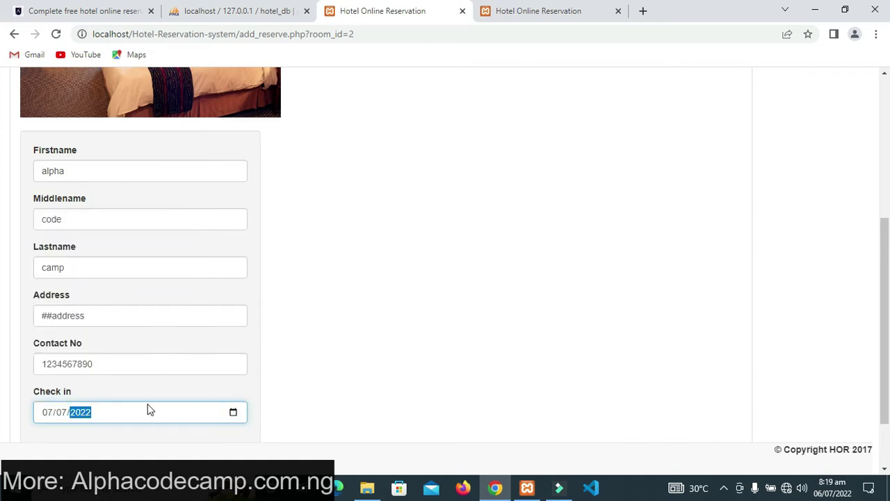
{"action": "left_click", "coordinate": [159, 432]}
{"action": "left_click_drag", "start_coordinate": [886, 259], "coordinate": [887, 280]}
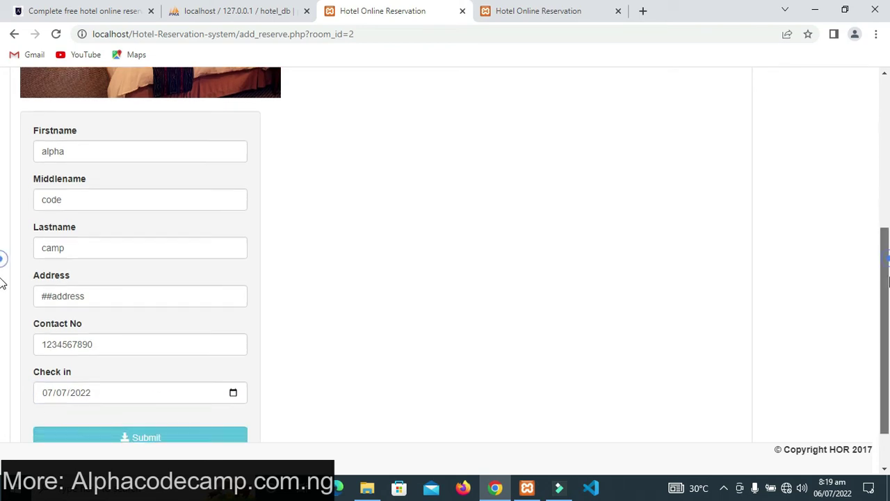
{"action": "scroll", "coordinate": [2, 281], "scroll_direction": "down", "scroll_amount": 1}
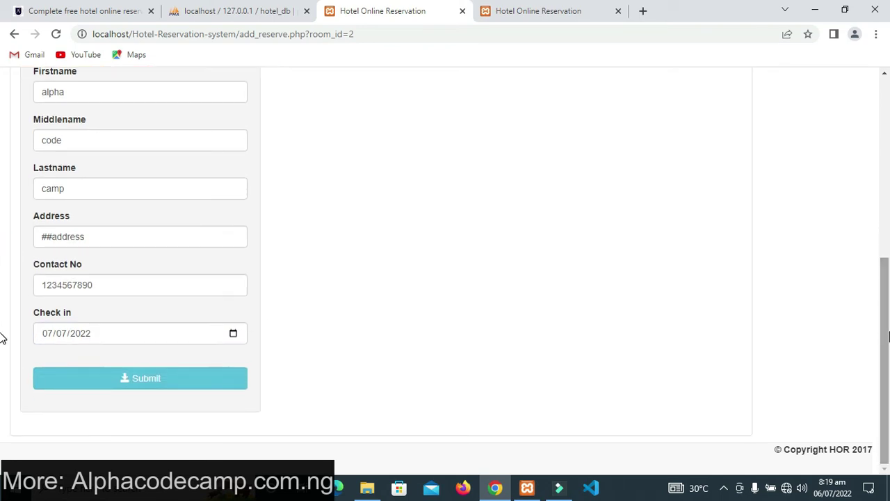
{"action": "left_click", "coordinate": [138, 379]}
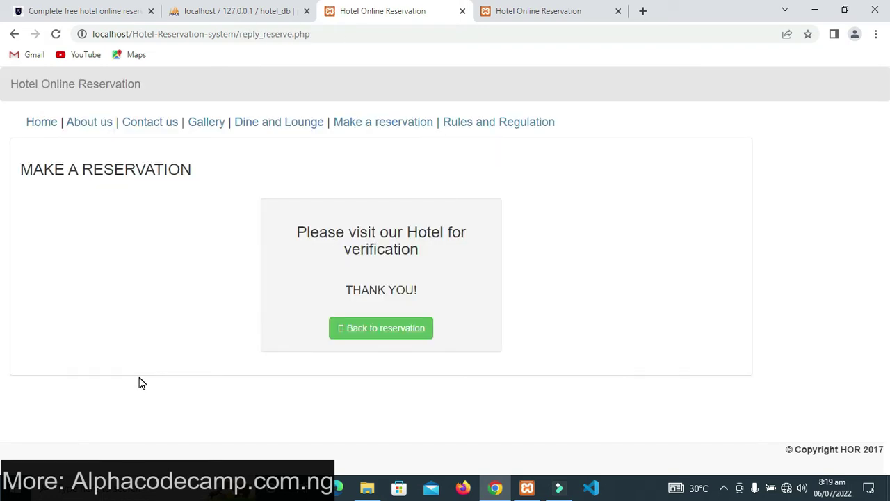
Read the reservation confirmation message and return to the list of rooms
{"action": "left_click_drag", "start_coordinate": [299, 231], "coordinate": [435, 269]}
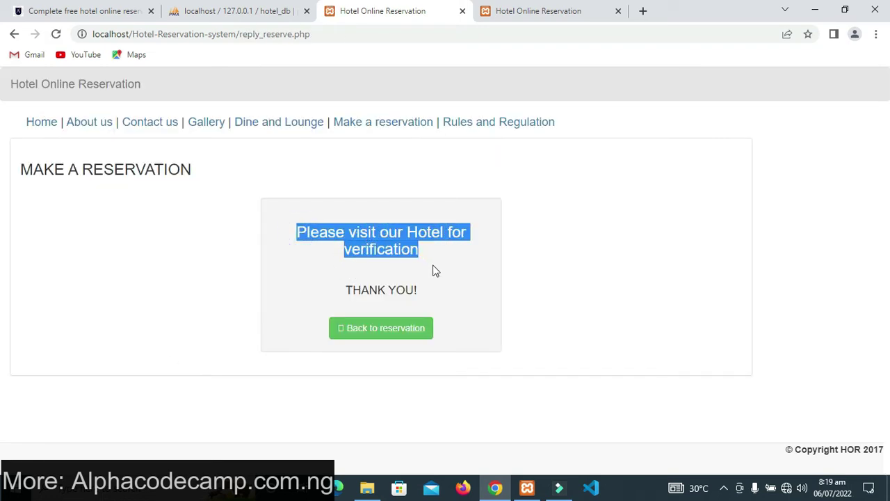
{"action": "left_click", "coordinate": [402, 279]}
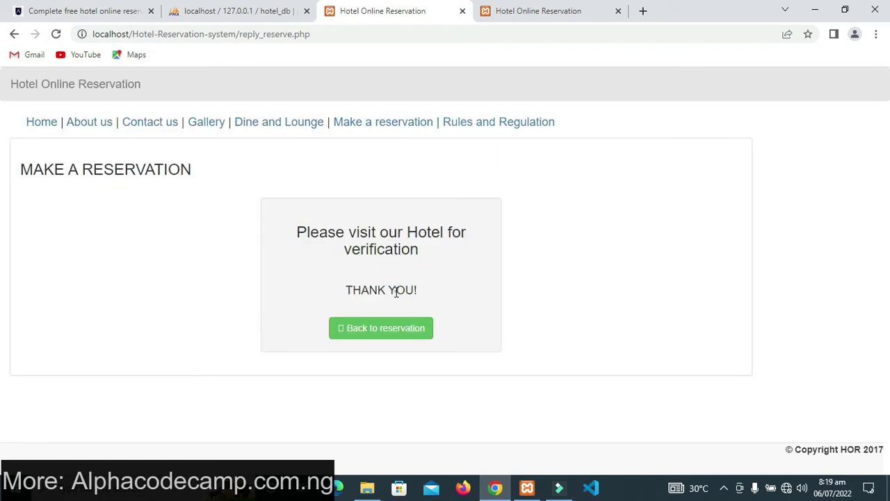
{"action": "left_click", "coordinate": [387, 332]}
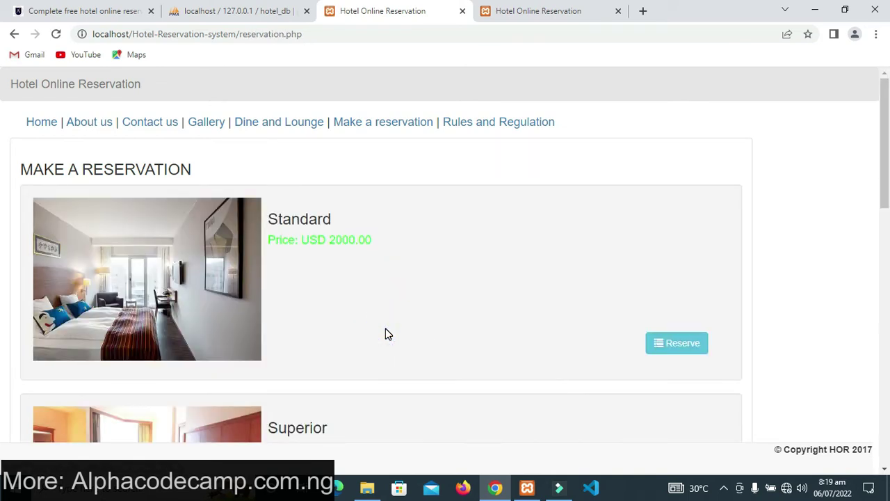
Switch to the admin panel's Reservation page, refresh it and examine the pending Superior reservation's name, contact number and status
{"action": "left_click", "coordinate": [515, 6]}
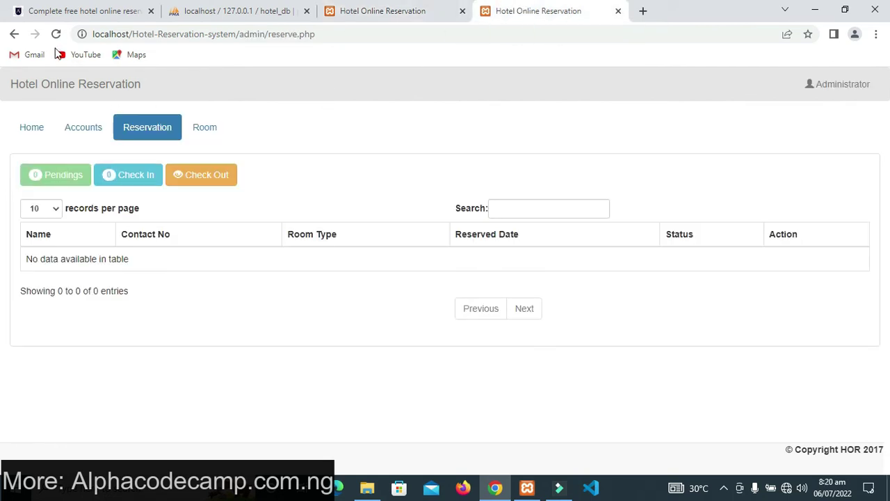
{"action": "left_click", "coordinate": [56, 35]}
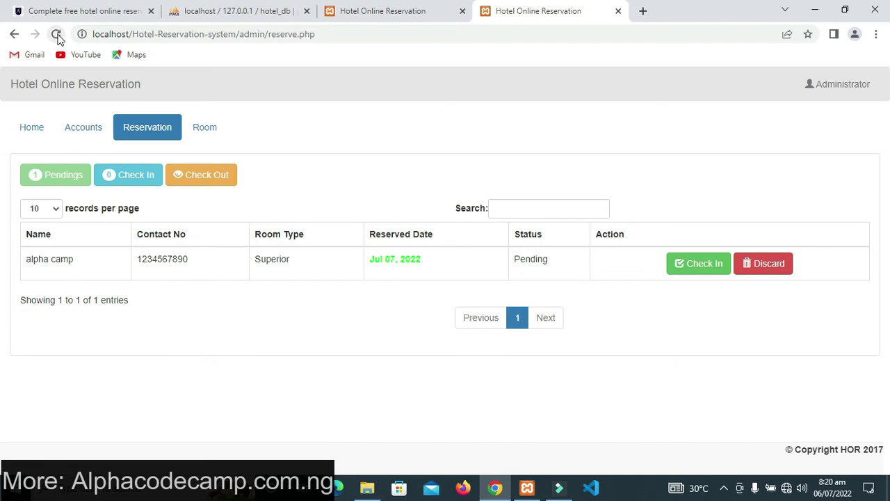
{"action": "left_click_drag", "start_coordinate": [16, 264], "coordinate": [302, 297]}
{"action": "left_click", "coordinate": [184, 263]}
{"action": "left_click_drag", "start_coordinate": [139, 260], "coordinate": [79, 260]}
{"action": "left_click", "coordinate": [66, 258]}
{"action": "double_click", "coordinate": [533, 261]}
{"action": "left_click", "coordinate": [549, 254]}
View the Check In and Check Out lists, and return to the pending reservations
{"action": "left_click", "coordinate": [118, 174]}
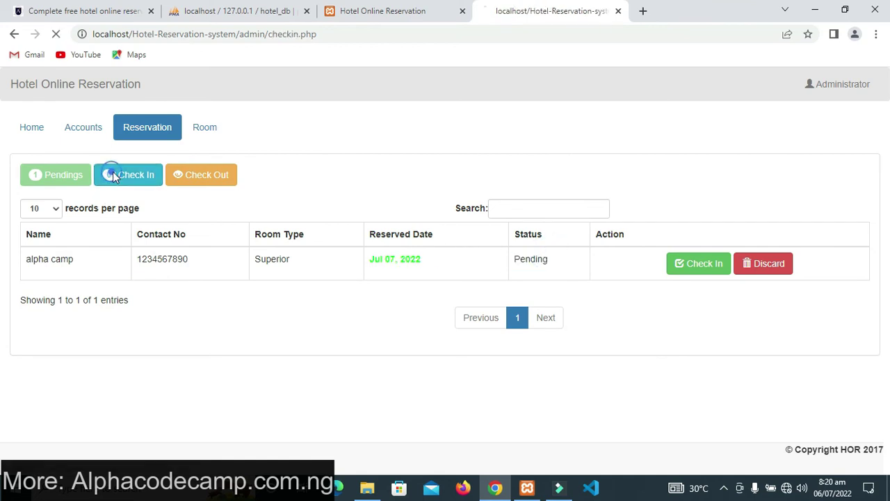
{"action": "left_click", "coordinate": [180, 177]}
{"action": "left_click", "coordinate": [62, 179]}
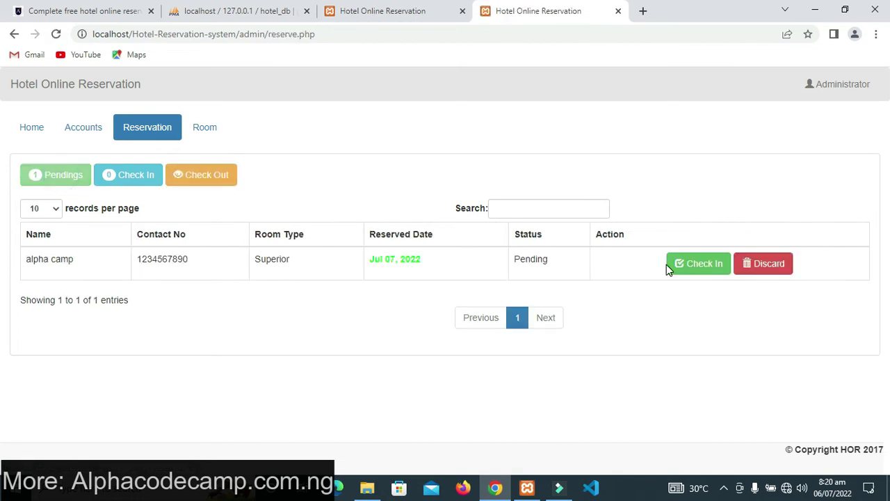
Check in the pending Superior reservation with room number 2, 1 day and 0 extra beds
{"action": "left_click", "coordinate": [710, 270]}
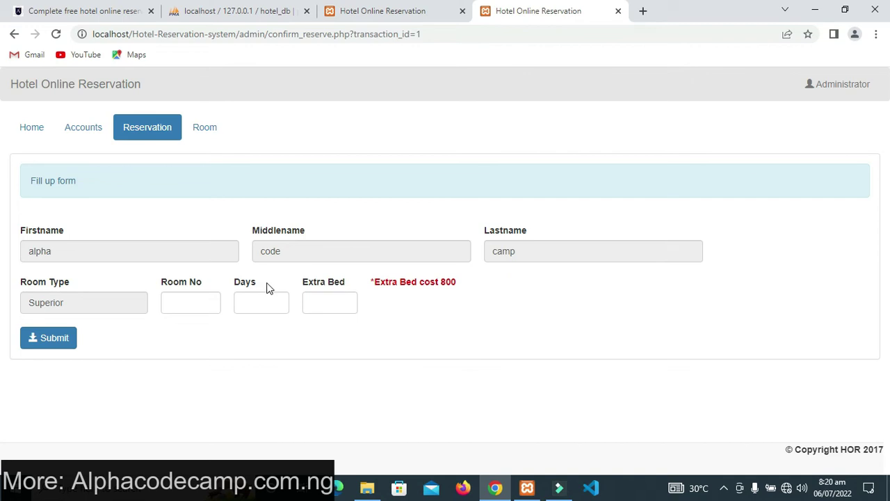
{"action": "left_click", "coordinate": [183, 306]}
{"action": "left_click", "coordinate": [207, 299]}
{"action": "left_click", "coordinate": [207, 300]}
{"action": "left_click", "coordinate": [248, 302]}
{"action": "left_click", "coordinate": [276, 300]}
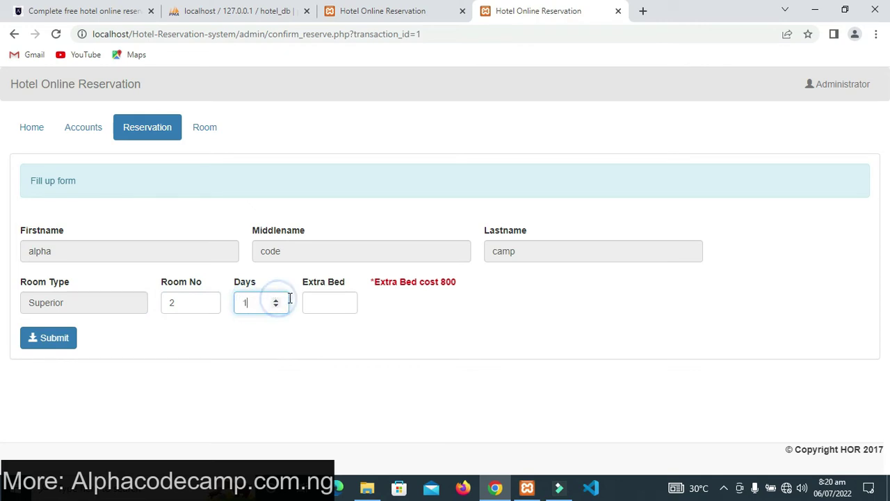
{"action": "left_click", "coordinate": [346, 301]}
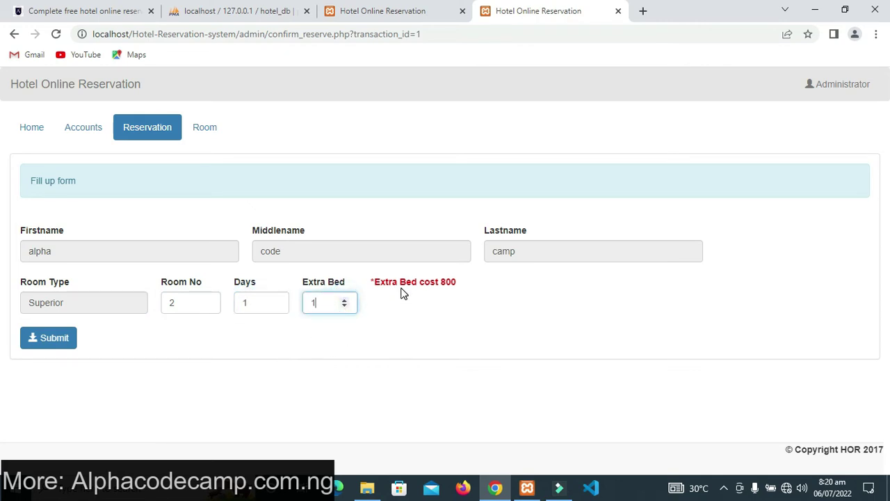
{"action": "left_click", "coordinate": [345, 307]}
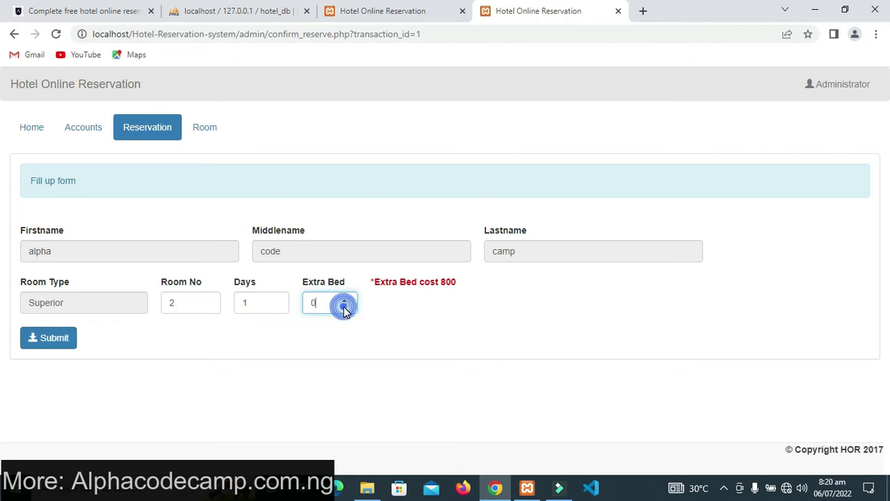
{"action": "left_click", "coordinate": [38, 345]}
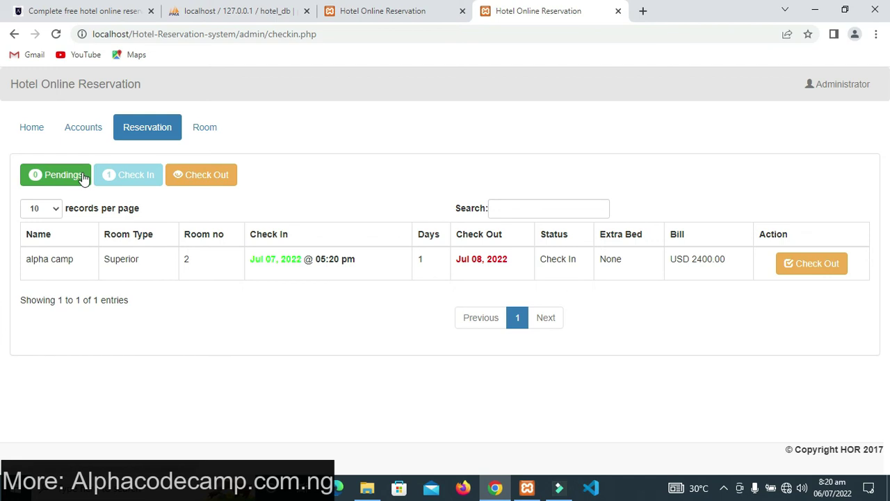
Examine the checked-in guest's entry in the Check In list, including the check-in date and time
{"action": "left_click", "coordinate": [128, 179]}
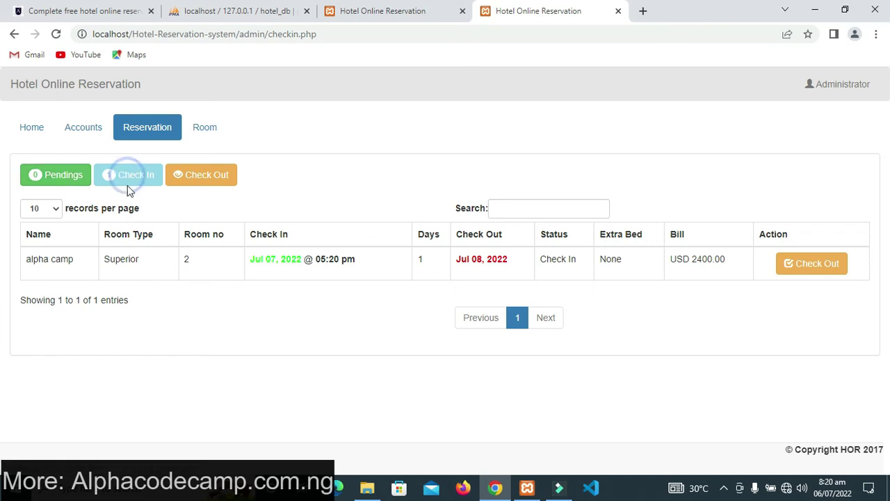
{"action": "left_click_drag", "start_coordinate": [312, 254], "coordinate": [387, 261]}
{"action": "left_click", "coordinate": [409, 253]}
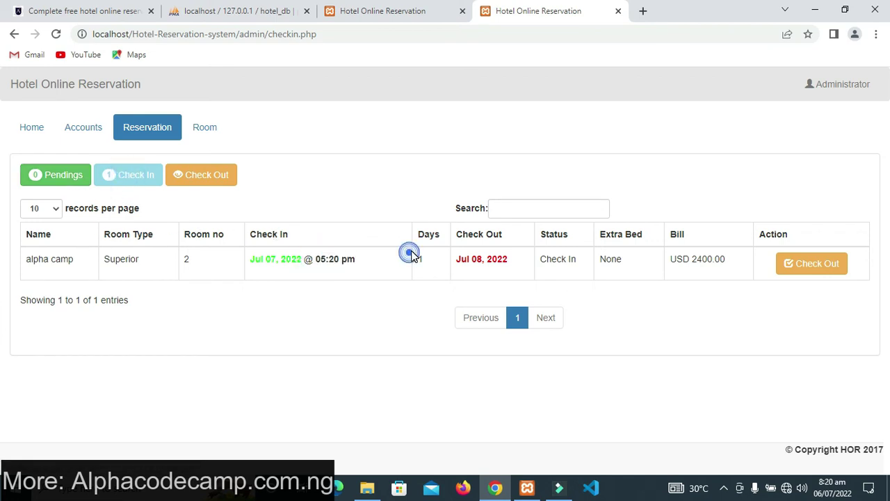
{"action": "left_click", "coordinate": [814, 262]}
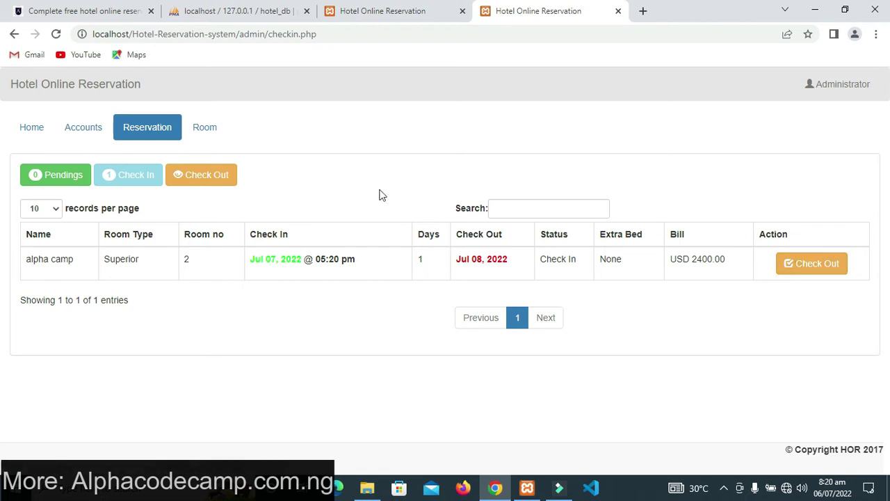
{"action": "left_click", "coordinate": [812, 263]}
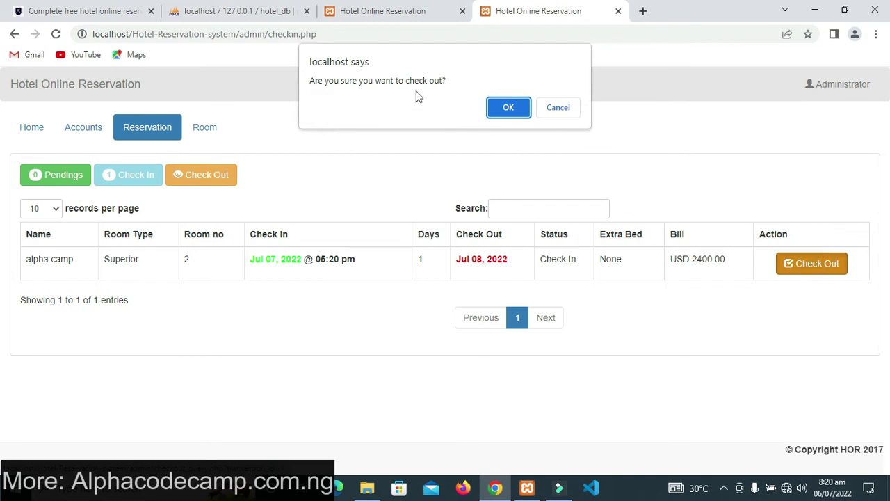
{"action": "left_click_drag", "start_coordinate": [398, 83], "coordinate": [447, 80]}
{"action": "left_click", "coordinate": [453, 80]}
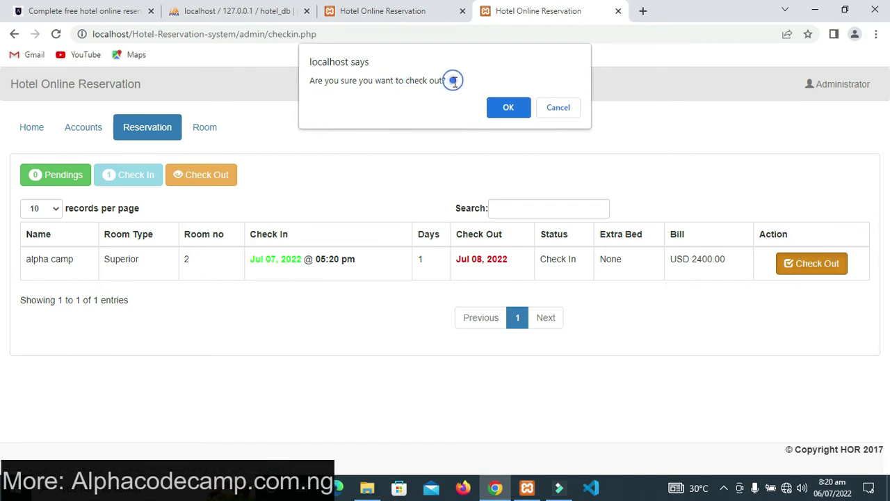
{"action": "left_click", "coordinate": [545, 107]}
Look over the Pendings and Check Out lists, return to the Check In list and check out the Superior room guest
{"action": "left_click", "coordinate": [53, 179]}
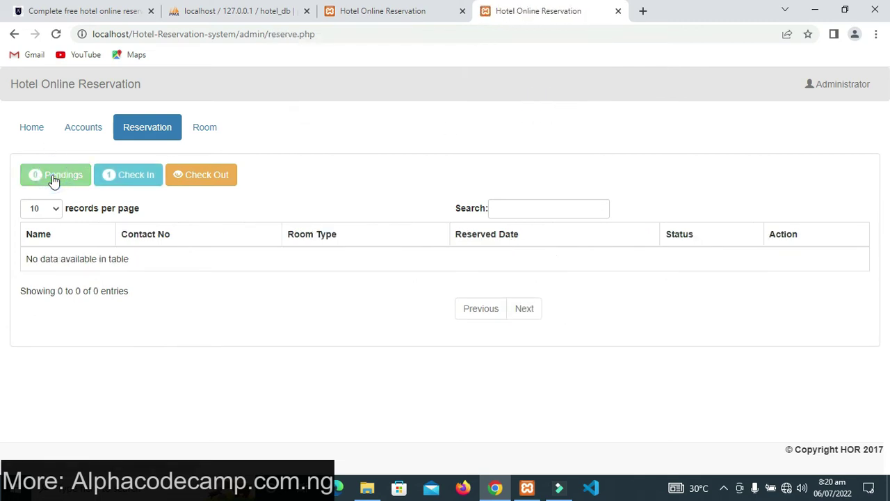
{"action": "left_click", "coordinate": [186, 175]}
{"action": "left_click", "coordinate": [153, 178]}
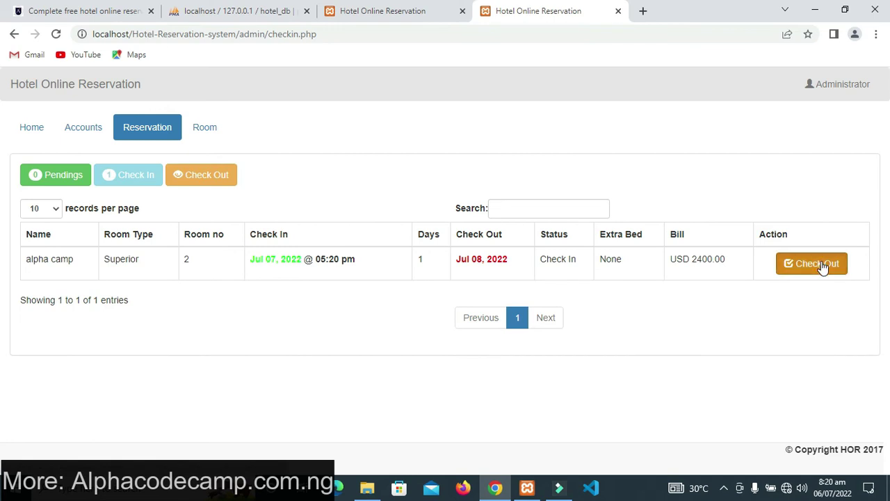
{"action": "left_click", "coordinate": [812, 263]}
{"action": "left_click", "coordinate": [511, 110]}
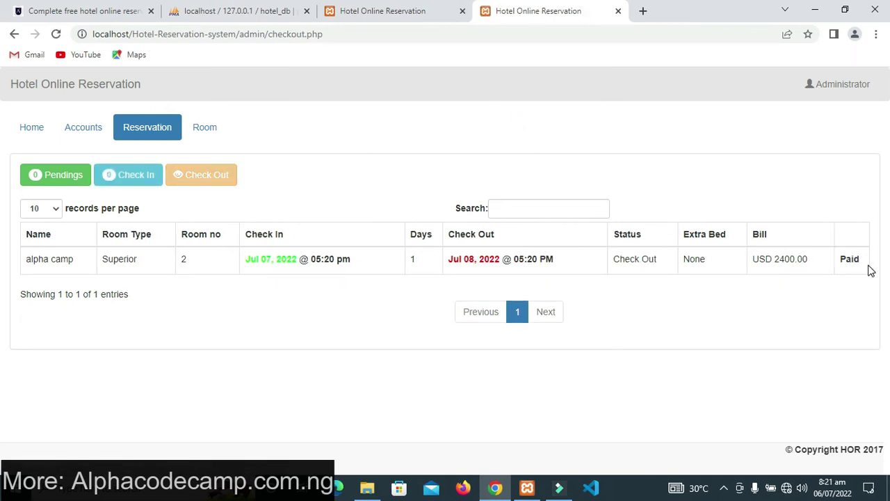
Examine the guest's bill and payment status in the Check Out list, and review the Check In and Pendings lists
{"action": "left_click_drag", "start_coordinate": [861, 260], "coordinate": [729, 260]}
{"action": "left_click", "coordinate": [463, 306]}
{"action": "left_click", "coordinate": [193, 174]}
{"action": "left_click", "coordinate": [194, 173]}
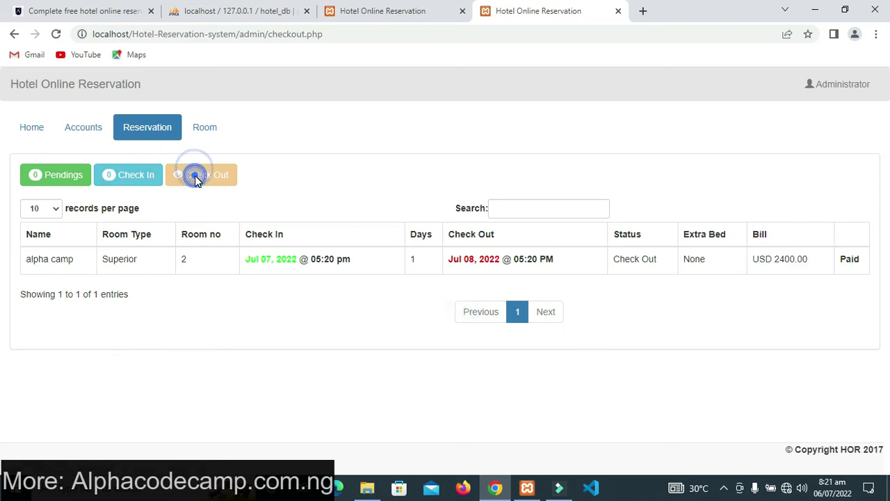
{"action": "left_click", "coordinate": [139, 177]}
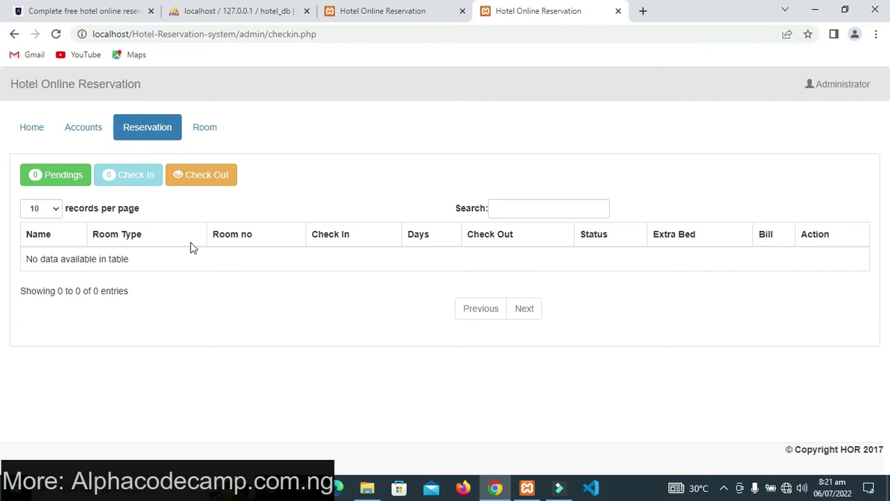
{"action": "left_click", "coordinate": [84, 182]}
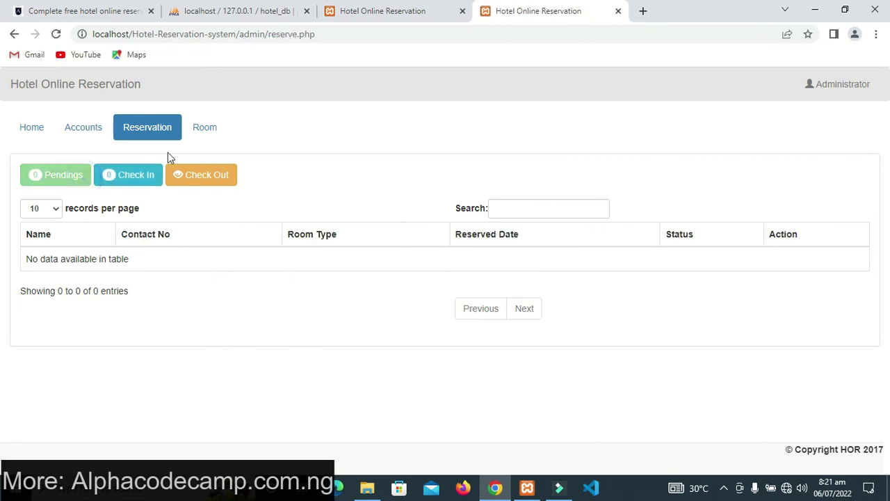
Examine the room list in the admin panel and the Executive Suite's edit form with its room type, price and photo
{"action": "left_click", "coordinate": [202, 135]}
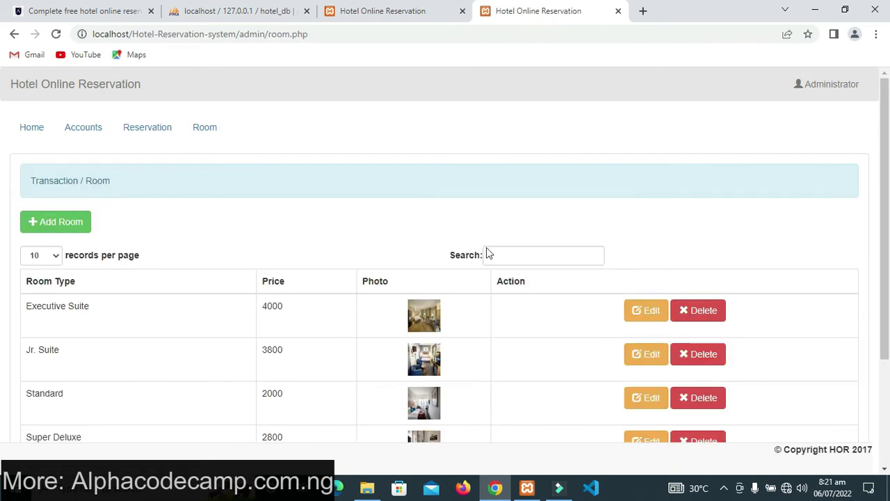
{"action": "left_click_drag", "start_coordinate": [888, 127], "coordinate": [887, 227]}
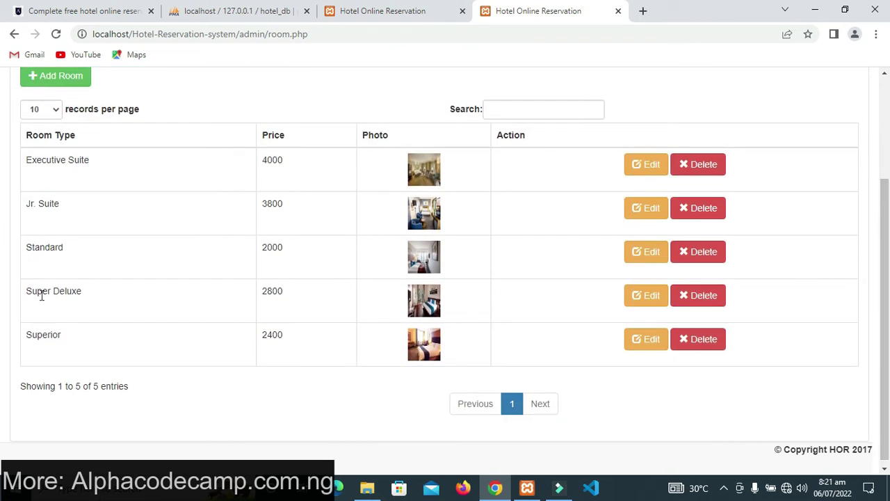
{"action": "triple_click", "coordinate": [89, 159]}
{"action": "left_click", "coordinate": [117, 214]}
{"action": "left_click", "coordinate": [649, 164]}
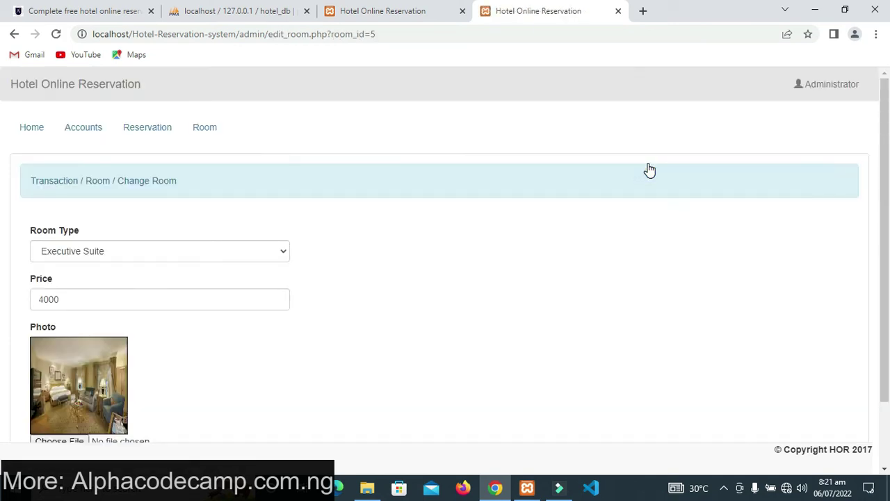
{"action": "scroll", "coordinate": [1, 135], "scroll_direction": "down", "scroll_amount": 2}
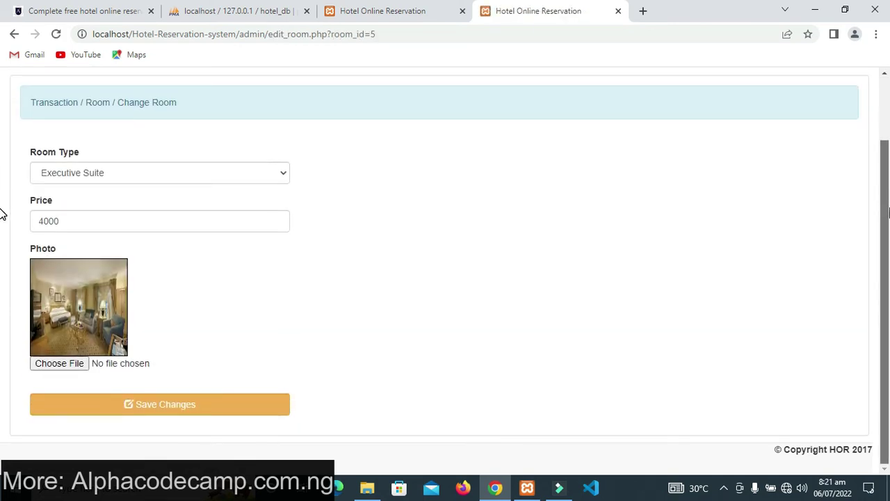
{"action": "scroll", "coordinate": [2, 215], "scroll_direction": "up", "scroll_amount": 2}
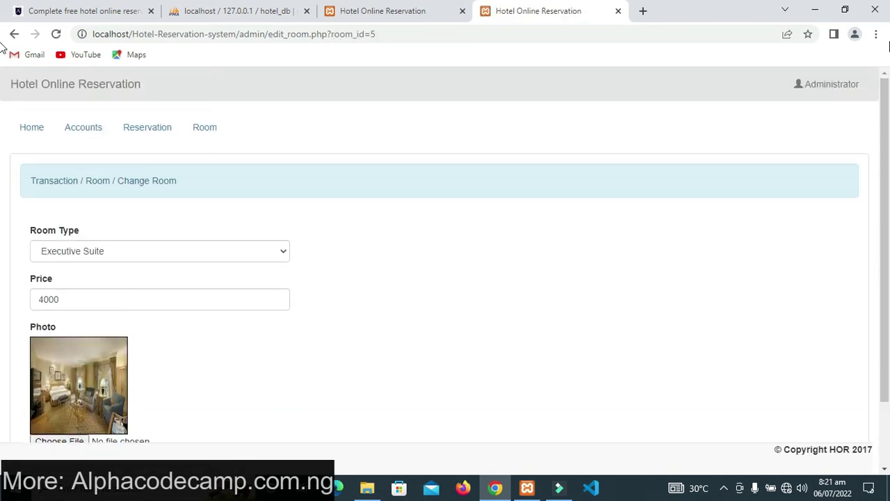
Start adding a new room of type Standard and return to the room list without saving it
{"action": "left_click", "coordinate": [202, 127]}
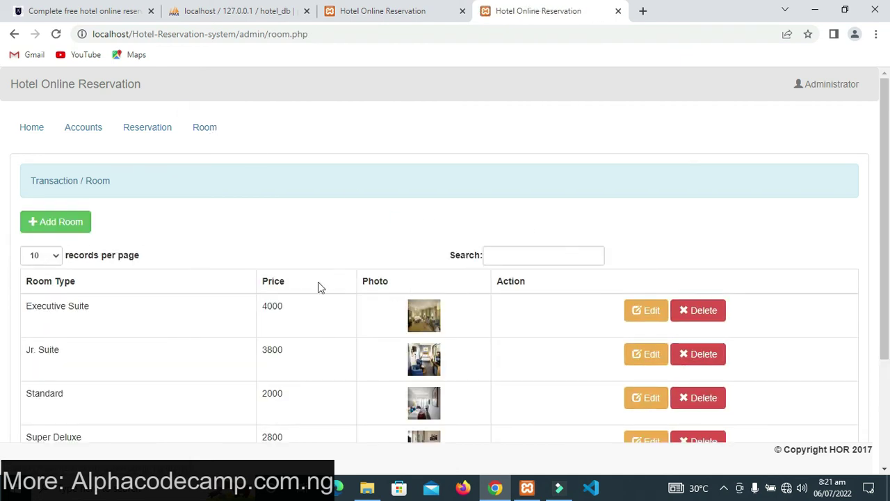
{"action": "left_click", "coordinate": [77, 228]}
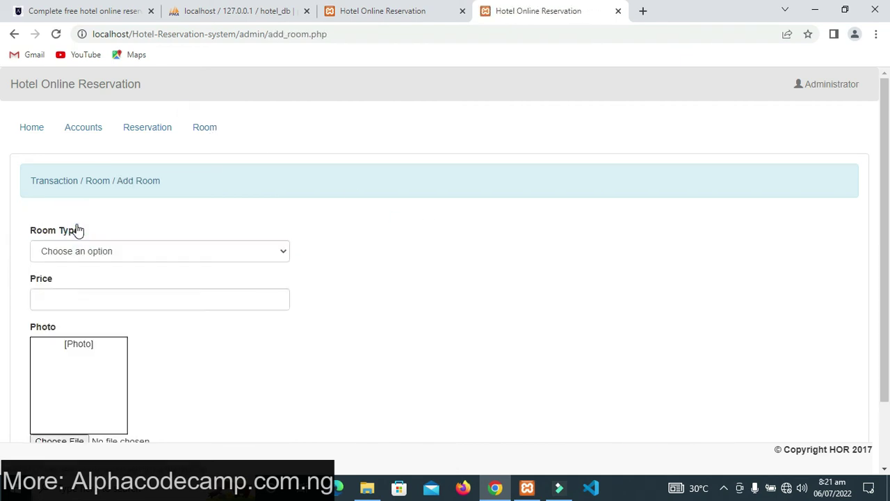
{"action": "left_click", "coordinate": [82, 253]}
{"action": "left_click", "coordinate": [81, 280]}
{"action": "left_click", "coordinate": [82, 297]}
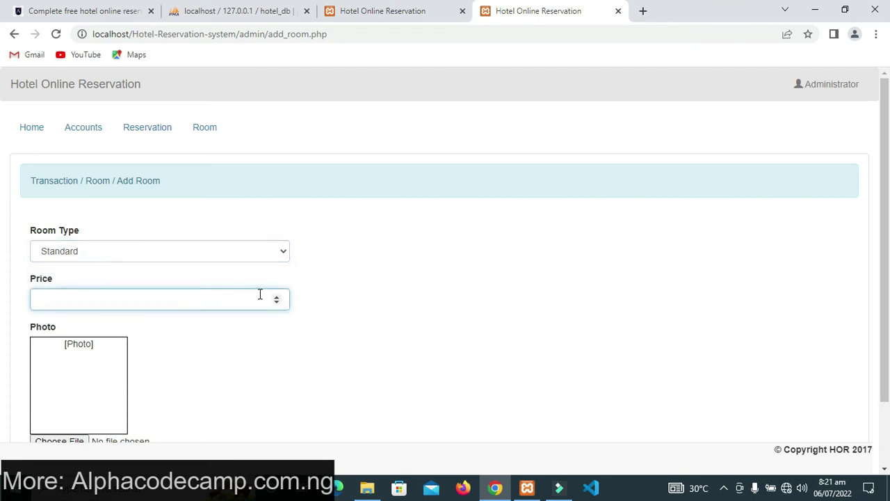
{"action": "left_click_drag", "start_coordinate": [276, 296], "coordinate": [277, 296]}
{"action": "left_click", "coordinate": [197, 131]}
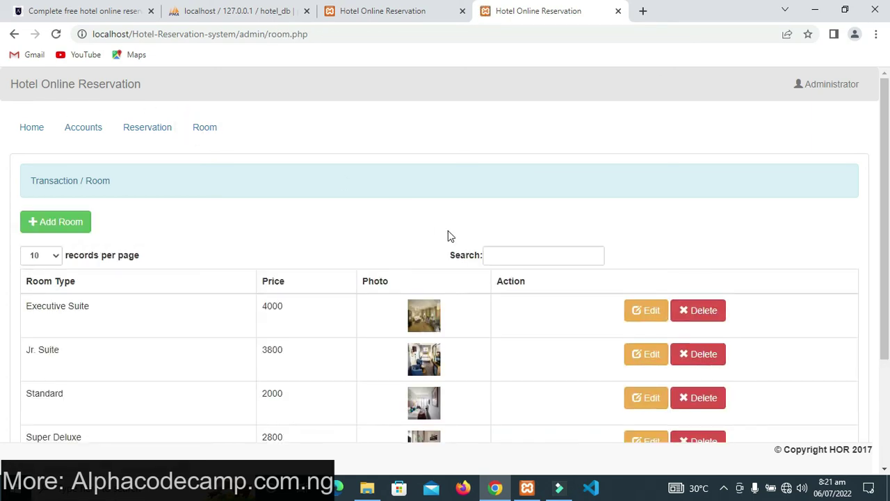
Start deleting the Superior room and cancel the deletion
{"action": "scroll", "coordinate": [2, 166], "scroll_direction": "down", "scroll_amount": 3}
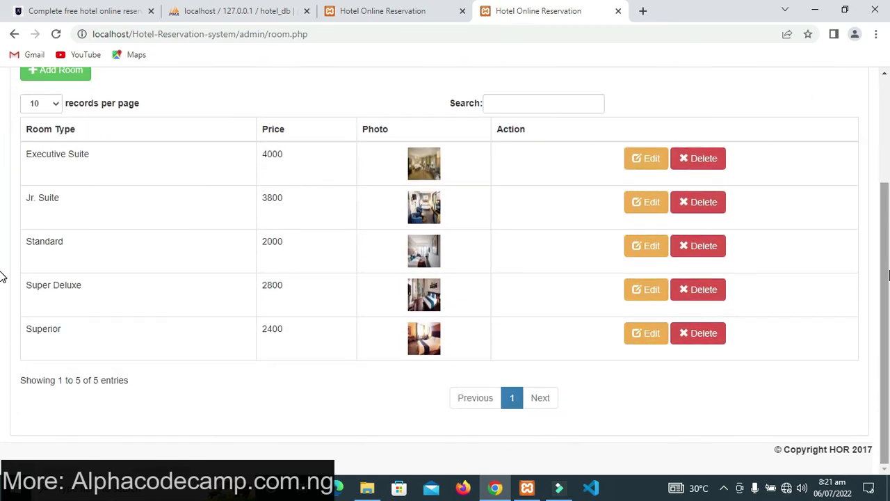
{"action": "left_click", "coordinate": [722, 338]}
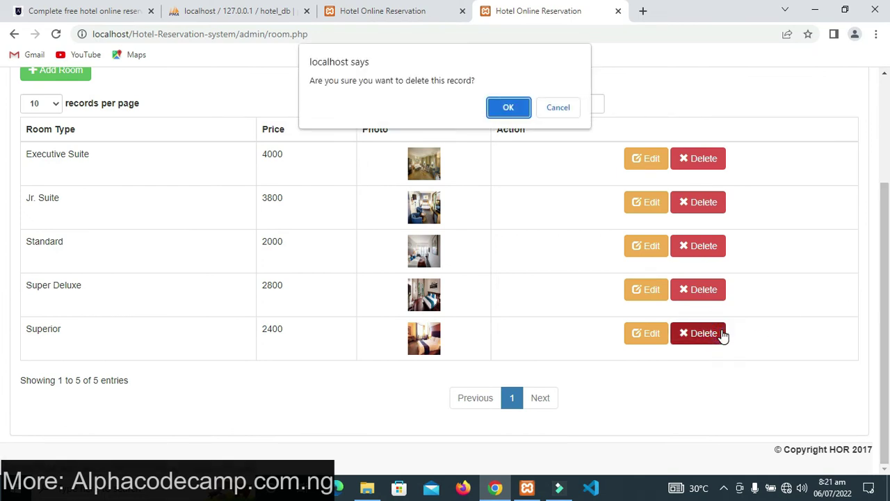
{"action": "left_click_drag", "start_coordinate": [381, 80], "coordinate": [477, 79]}
{"action": "left_click", "coordinate": [477, 79]}
{"action": "left_click", "coordinate": [551, 110]}
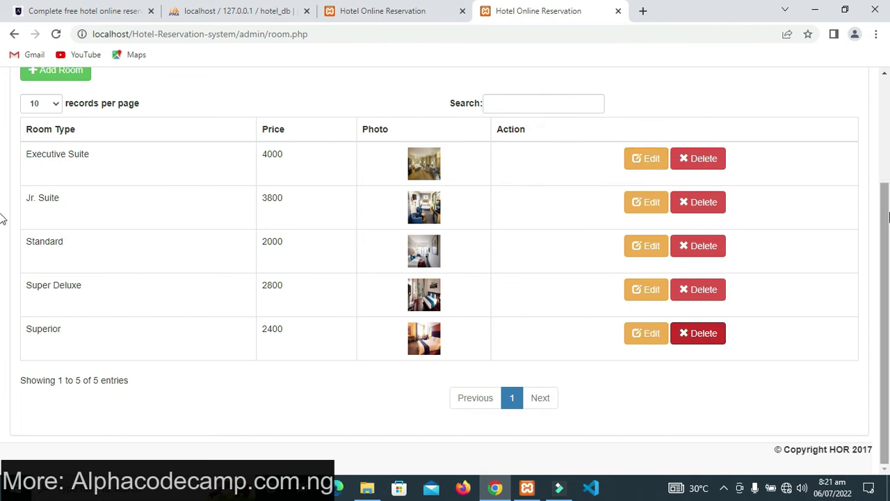
Log out of the hotel reservation admin panel from the Administrator account
{"action": "scroll", "coordinate": [2, 213], "scroll_direction": "up", "scroll_amount": 3}
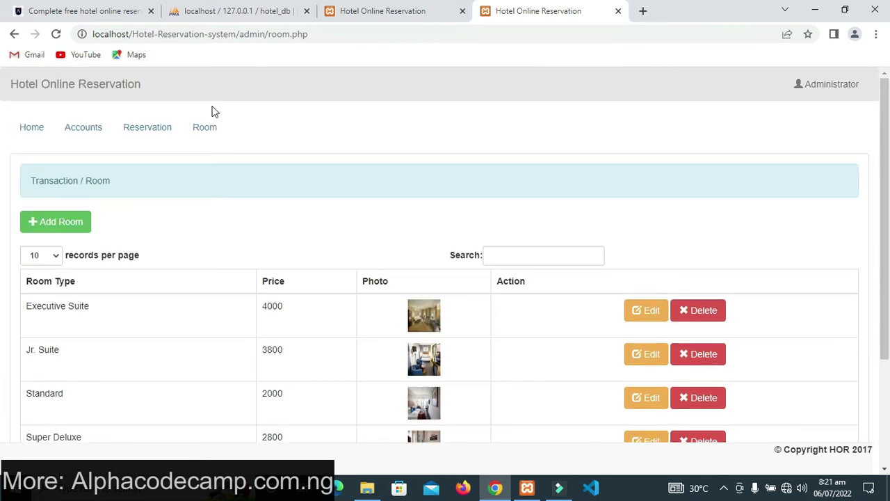
{"action": "left_click", "coordinate": [828, 85]}
{"action": "left_click", "coordinate": [824, 123]}
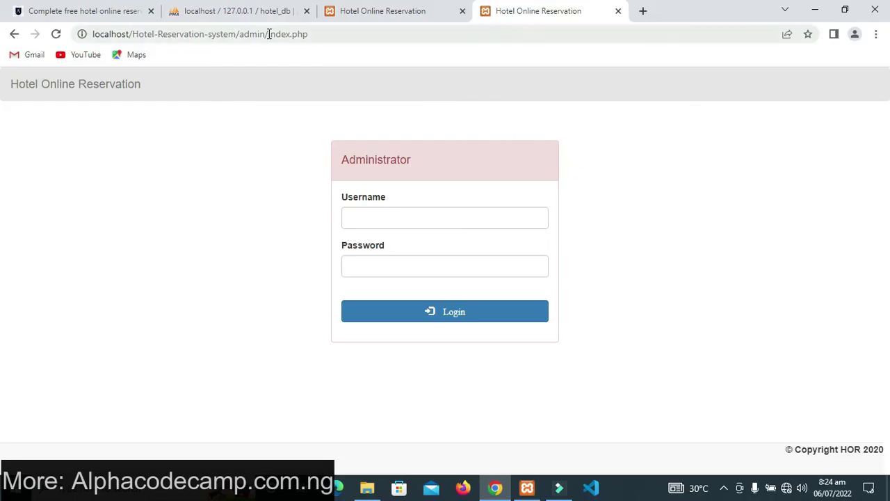
Switch to phpMyAdmin, open the admin table of hotel_db and replace the administrator's password with a new one
{"action": "left_click", "coordinate": [234, 5]}
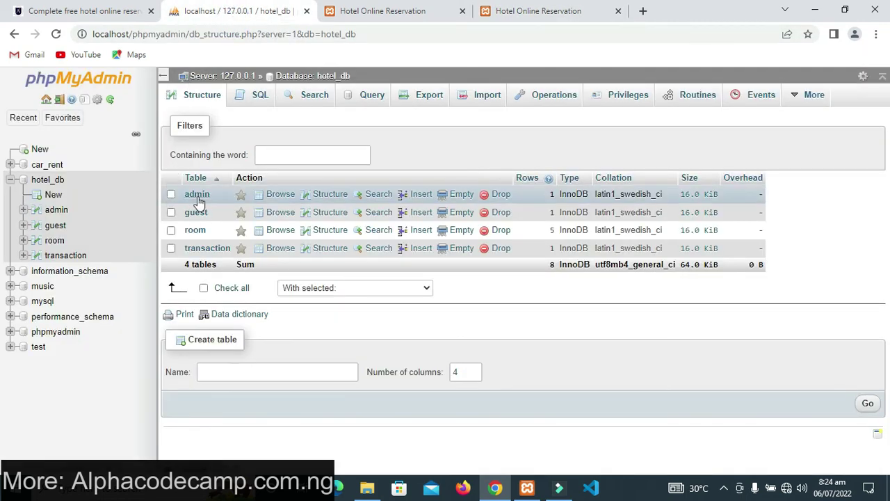
{"action": "left_click", "coordinate": [198, 200]}
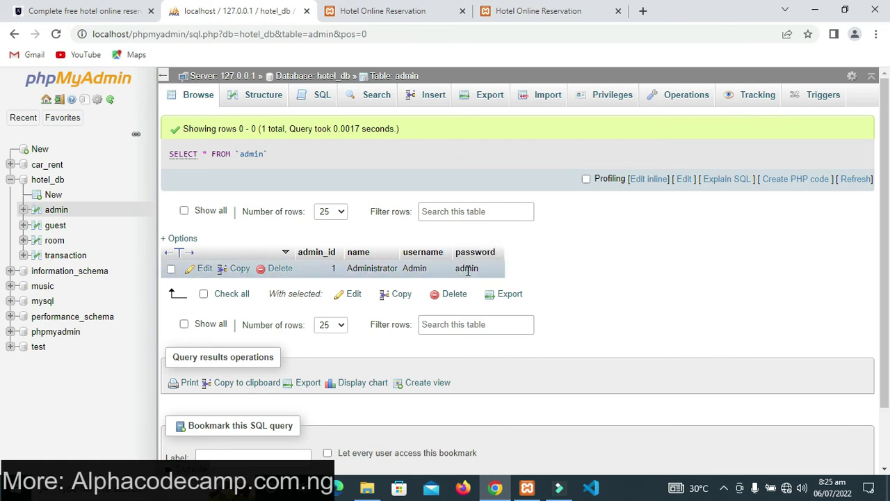
{"action": "double_click", "coordinate": [466, 268]}
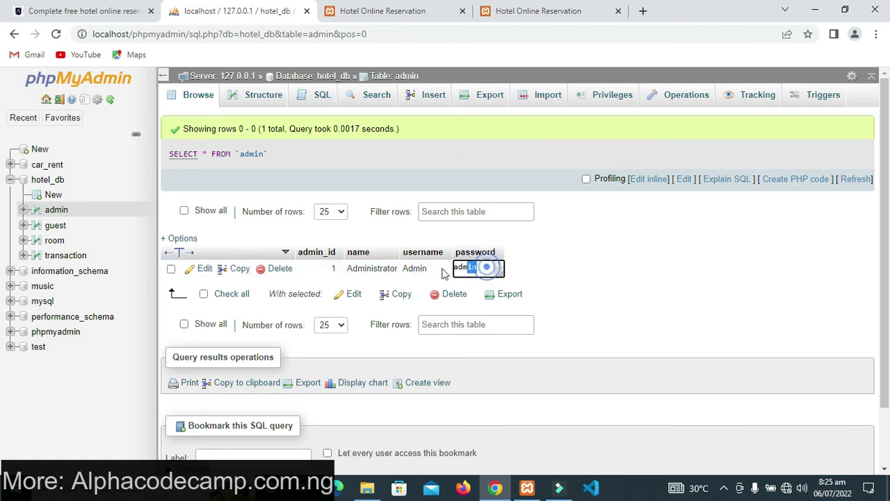
{"action": "left_click", "coordinate": [439, 273]}
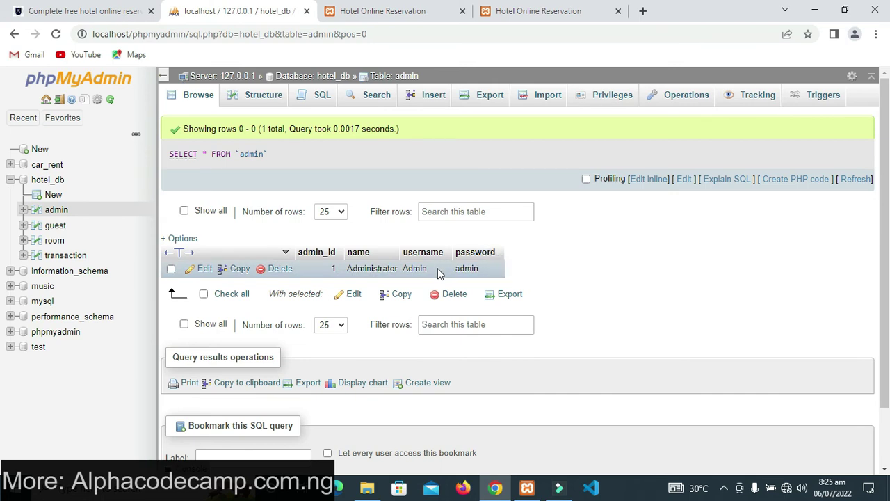
{"action": "double_click", "coordinate": [476, 270]}
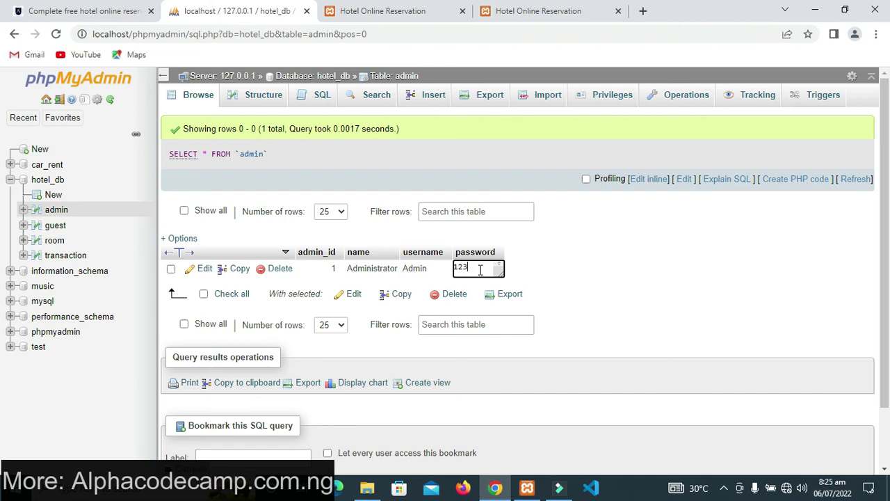
{"action": "key", "text": "Return"}
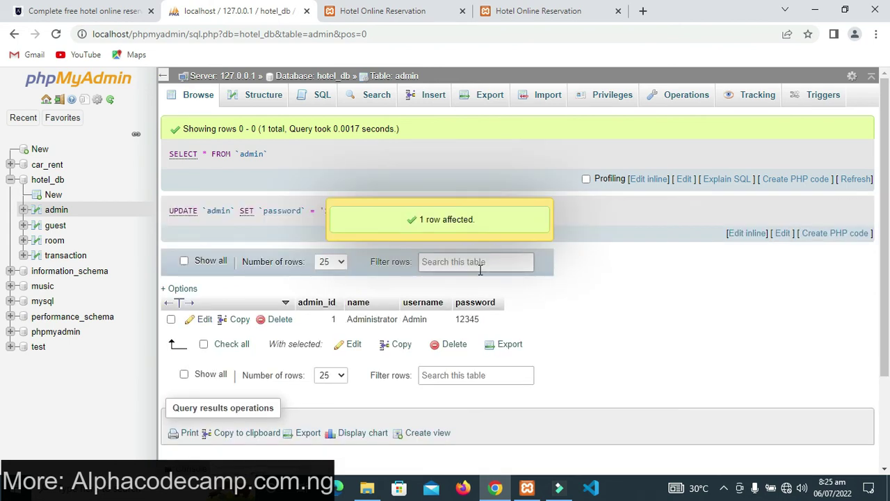
{"action": "double_click", "coordinate": [464, 318]}
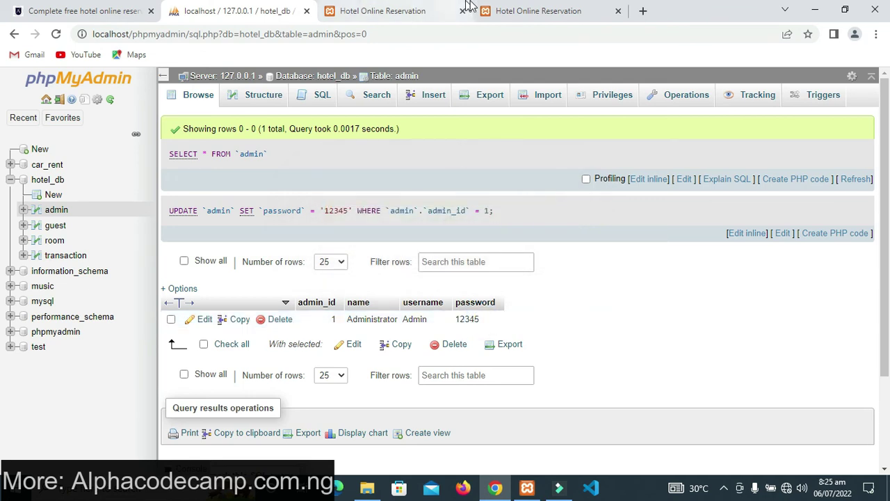
Reload the hotel admin login page and log in as admin with the new account password
{"action": "left_click", "coordinate": [512, 11]}
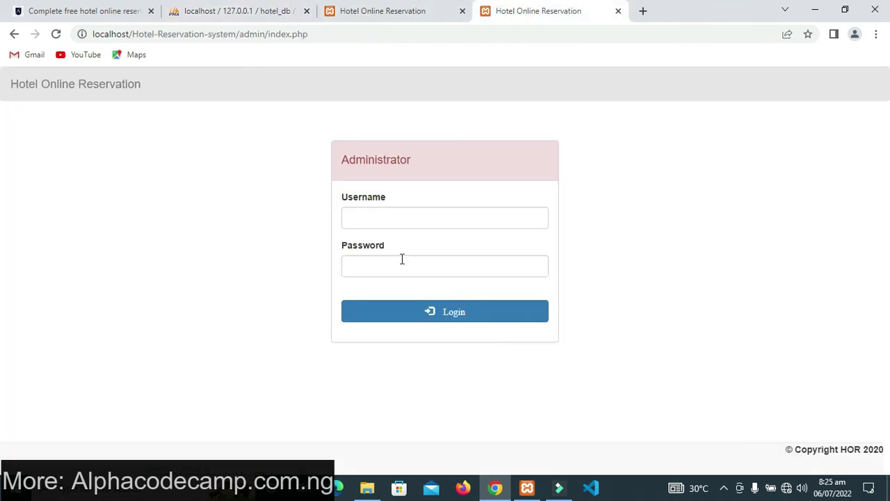
{"action": "left_click", "coordinate": [54, 34]}
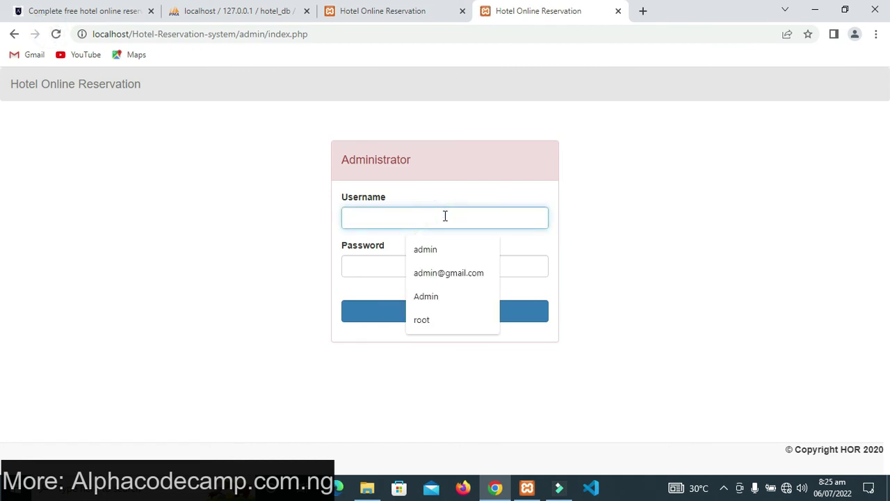
{"action": "left_click", "coordinate": [435, 244]}
{"action": "left_click", "coordinate": [387, 261]}
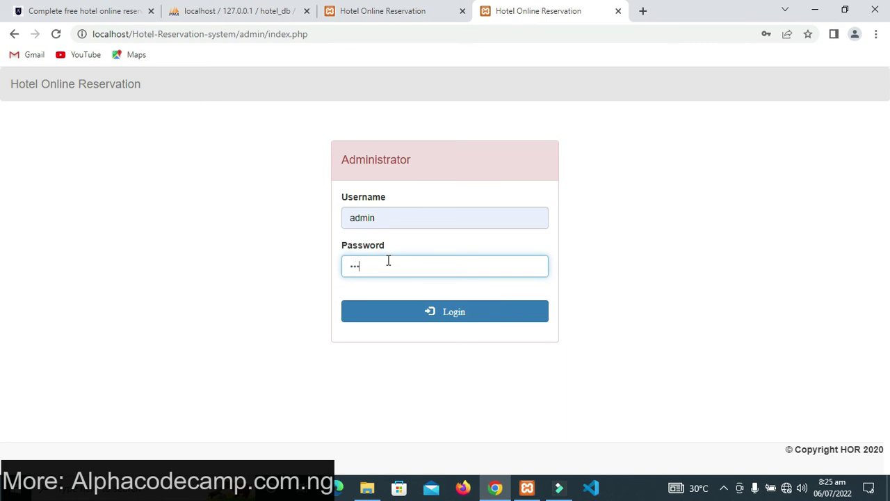
{"action": "left_click", "coordinate": [449, 317]}
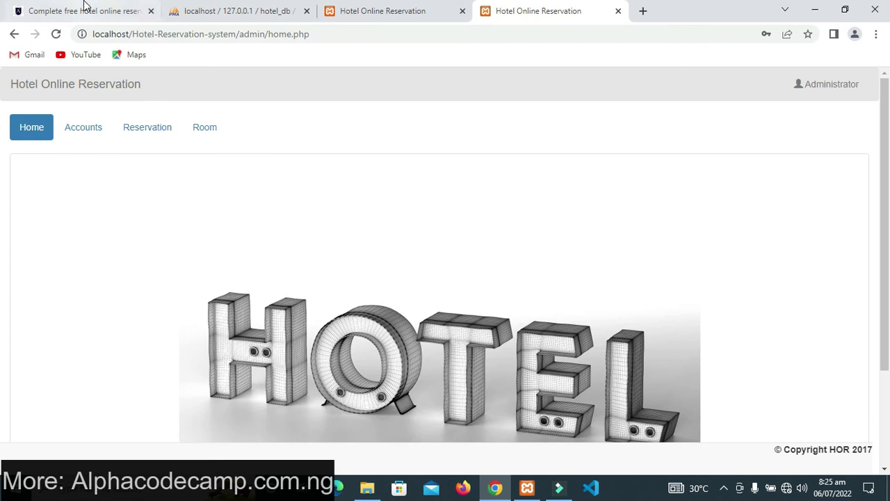
Change the administrator's username to alpha in the admin table in phpMyAdmin
{"action": "left_click", "coordinate": [233, 10]}
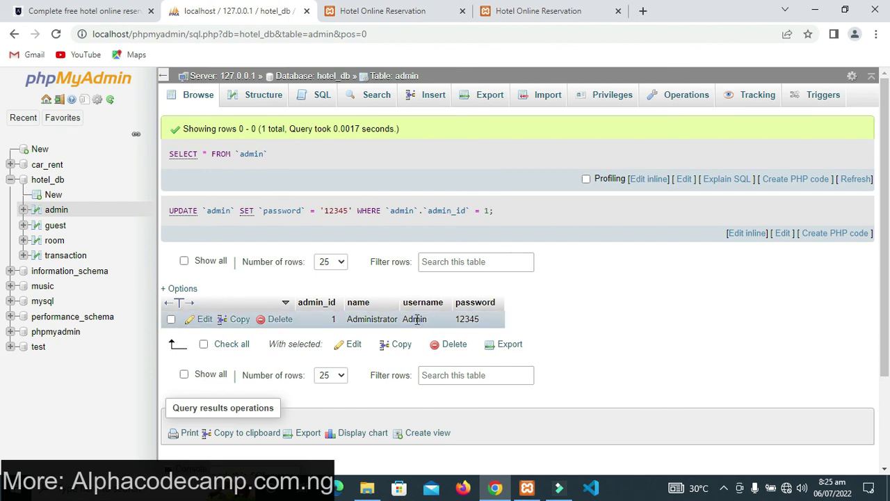
{"action": "double_click", "coordinate": [417, 318]}
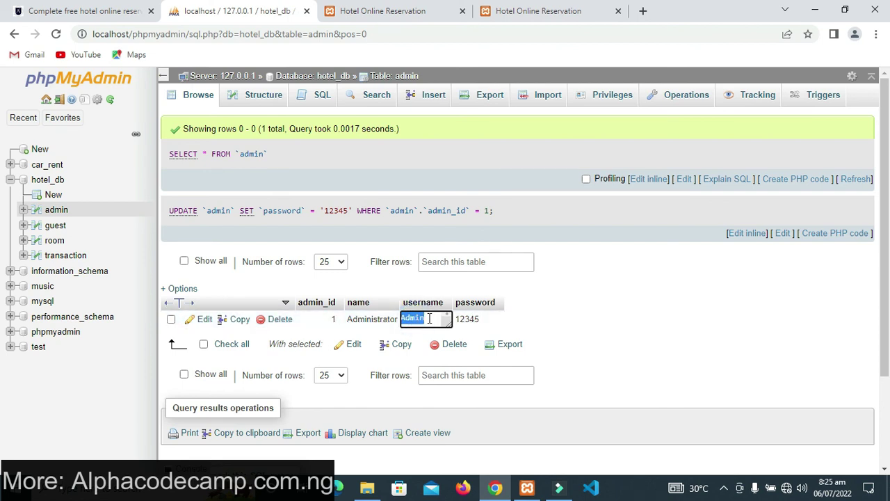
{"action": "key", "text": "BackSpace"}
{"action": "key", "text": "Return"}
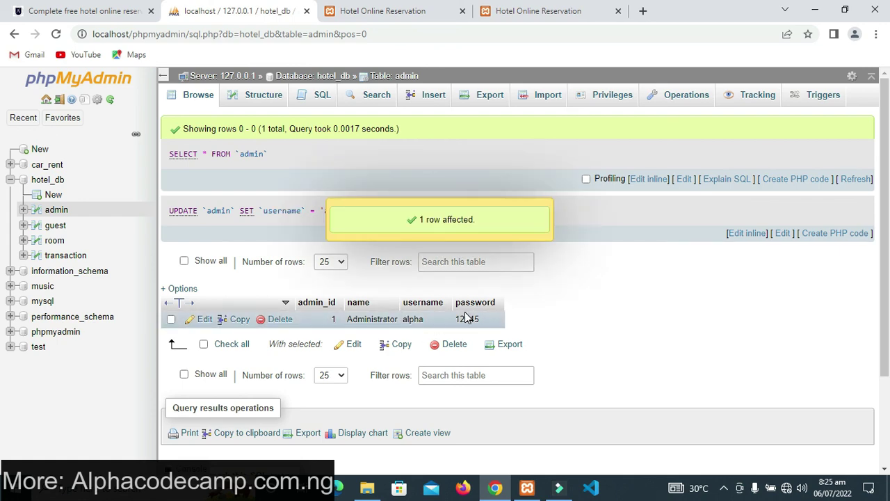
Return to the hotel admin panel and log out of the current administrator session
{"action": "left_click", "coordinate": [551, 7]}
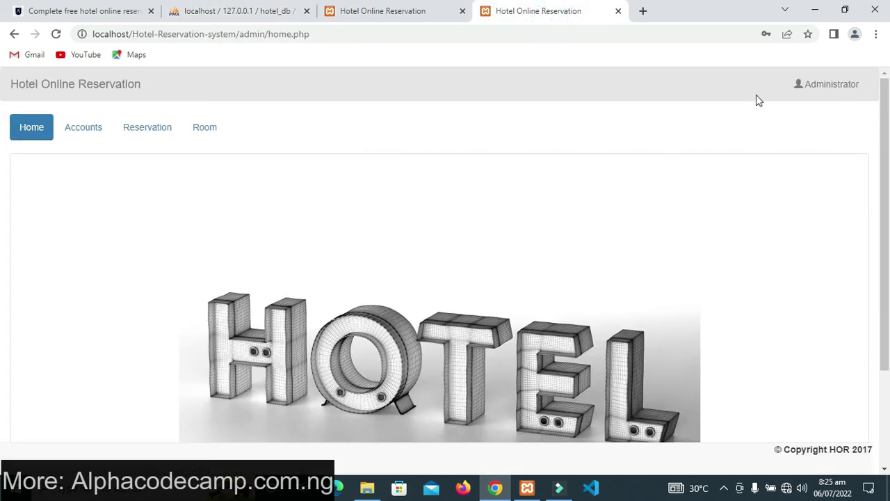
{"action": "left_click", "coordinate": [800, 87]}
{"action": "left_click", "coordinate": [801, 110]}
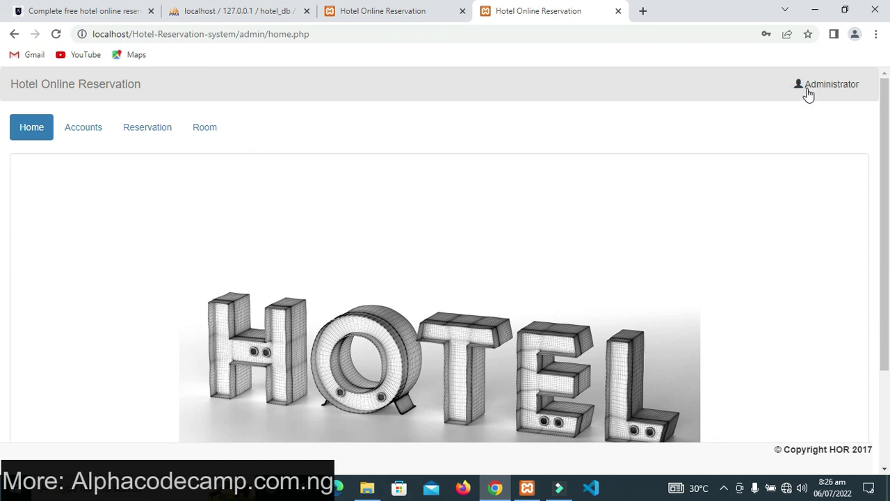
{"action": "left_click", "coordinate": [805, 92]}
{"action": "left_click", "coordinate": [809, 112]}
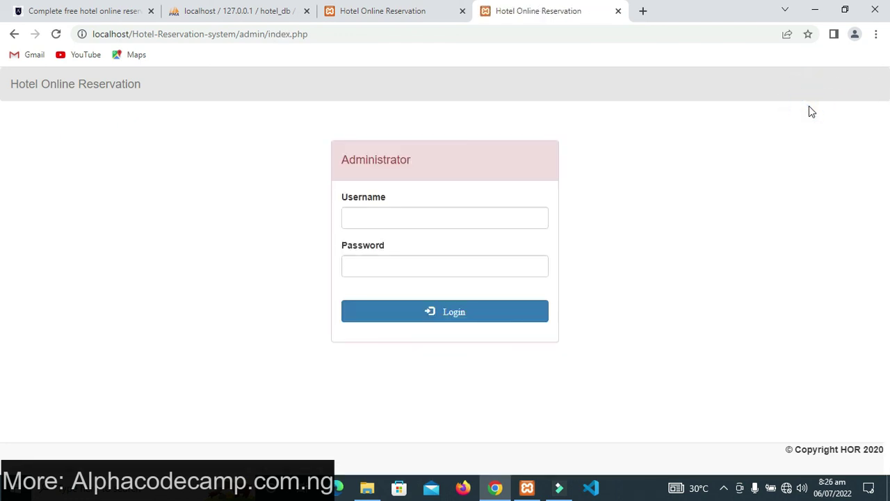
Log in to the hotel admin panel with the username alpha and the account password
{"action": "left_click", "coordinate": [418, 216]}
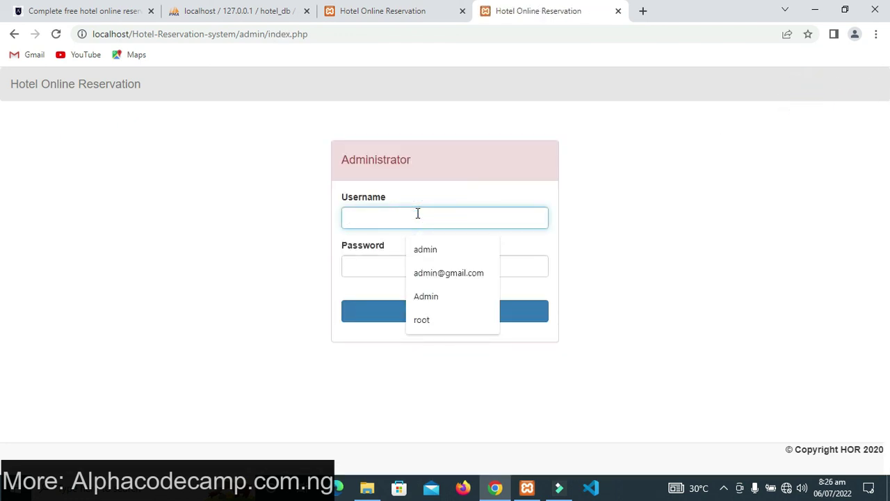
{"action": "type", "text": "alpha"}
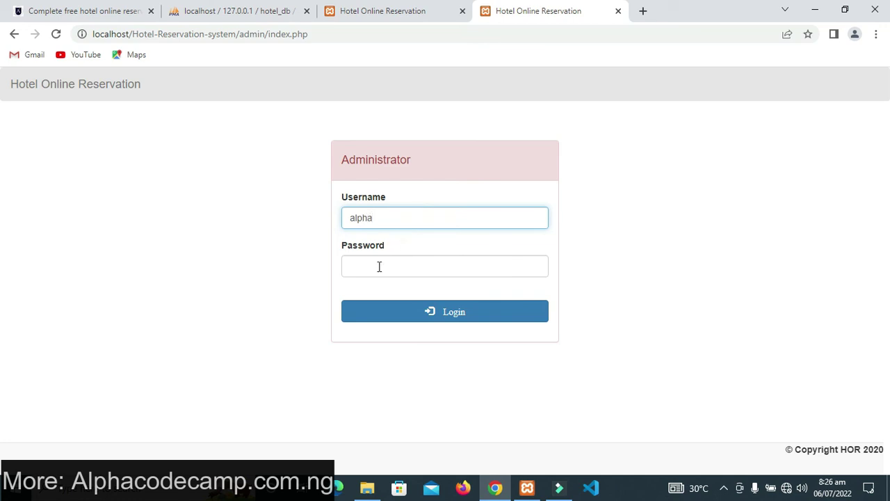
{"action": "left_click", "coordinate": [373, 271]}
{"action": "type", "text": "a"}
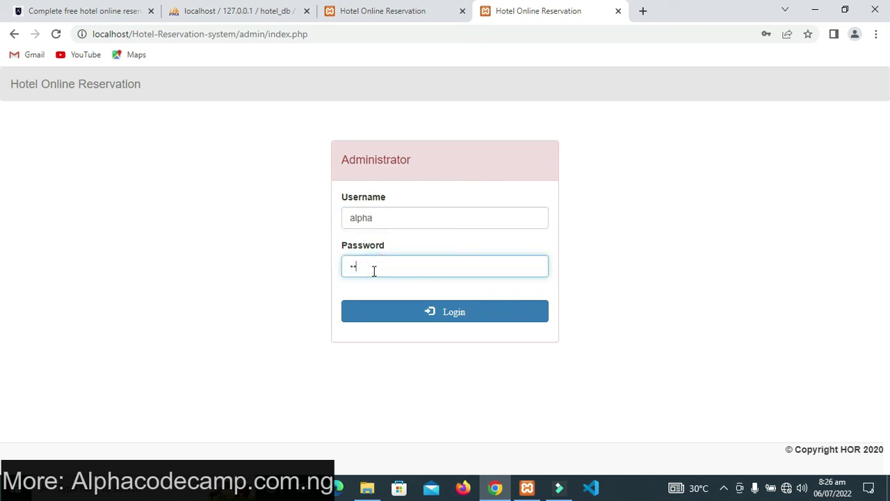
{"action": "left_click", "coordinate": [408, 313]}
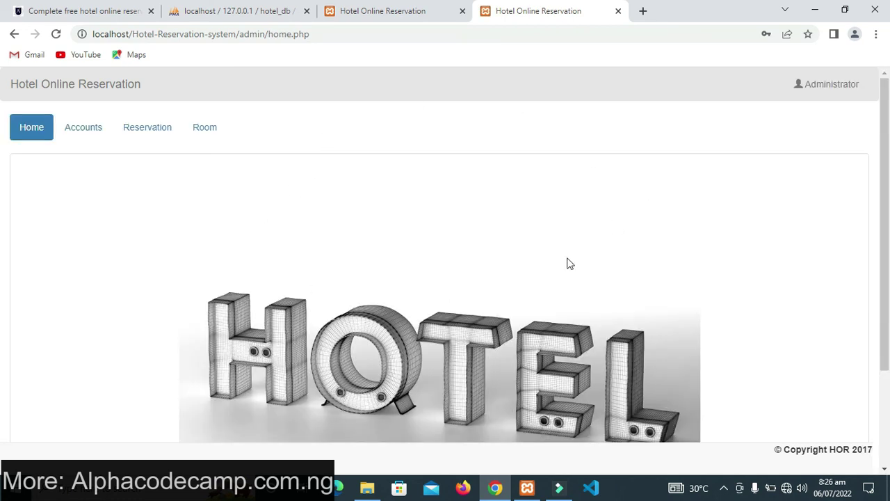
View the admin panel's Reservation page and return to the admin table in phpMyAdmin
{"action": "left_click", "coordinate": [164, 123]}
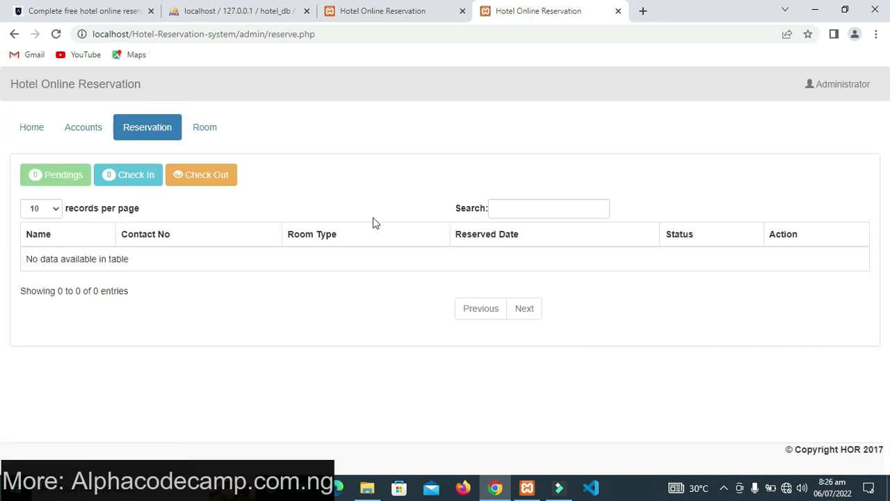
{"action": "left_click", "coordinate": [252, 7]}
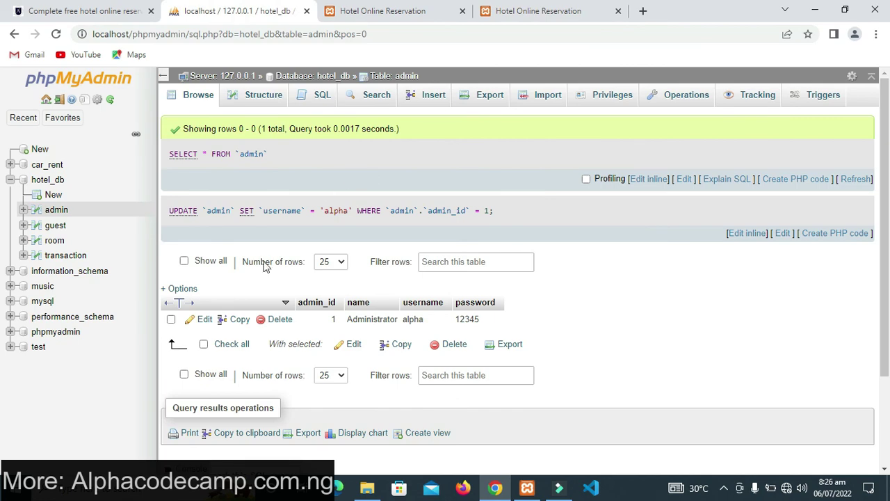